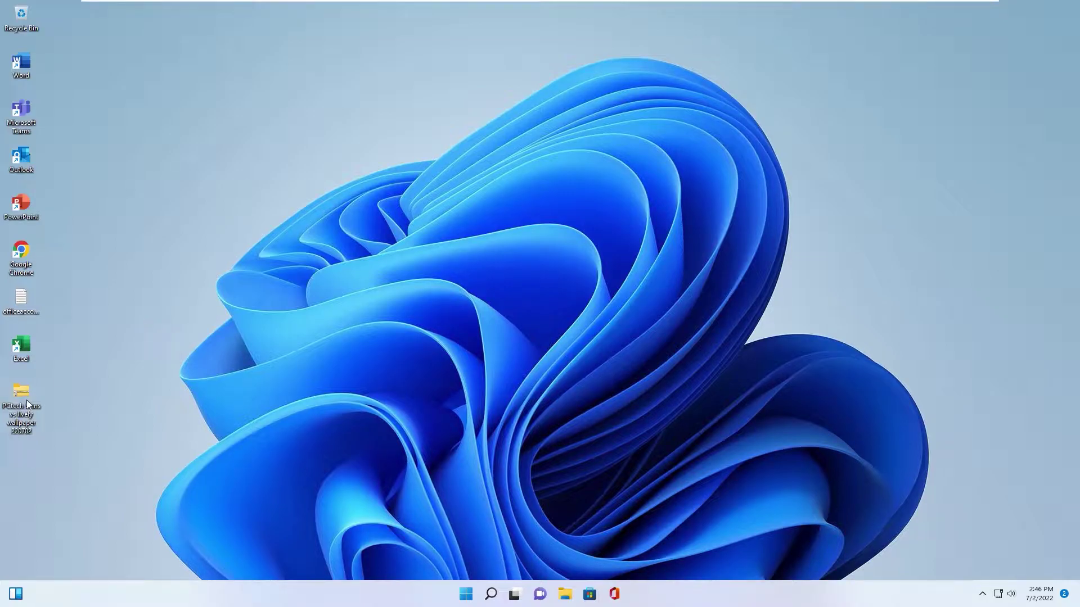
# Extract the "PCtech Skins vs lively wallpaper 220702" ZIP file on the desktop and check the extracted folder's contents
pyautogui.moveTo(27, 398); pyautogui.dragTo(241, 304)
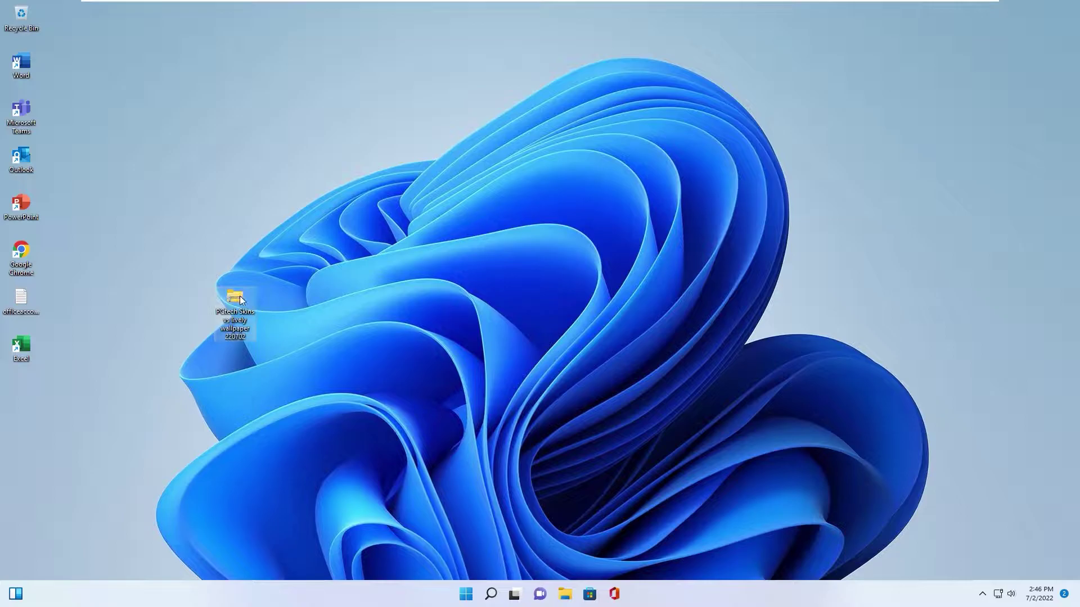
pyautogui.rightClick(239, 300)
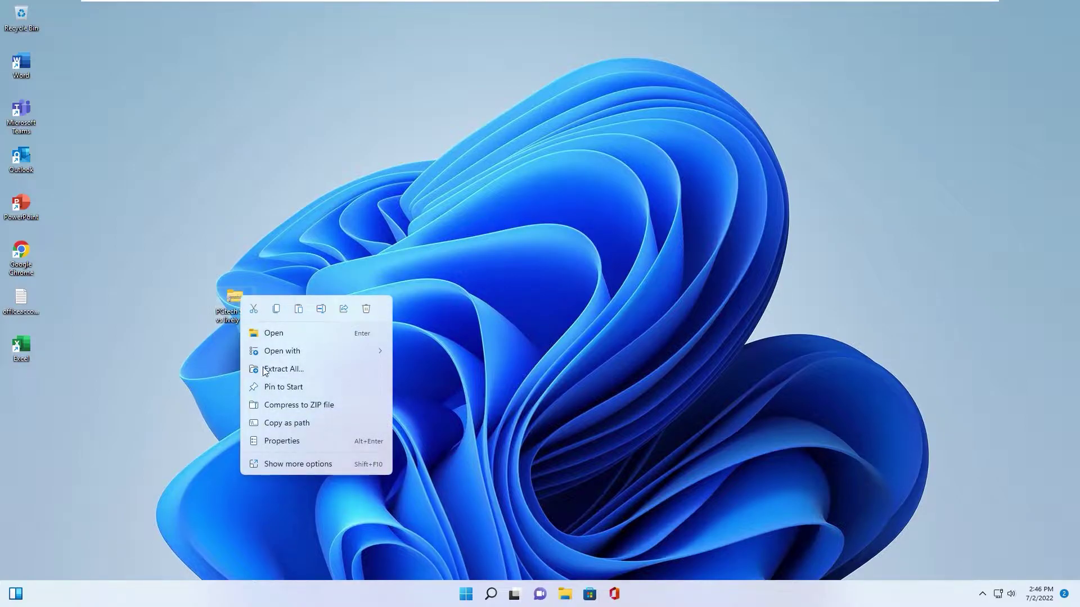
pyautogui.click(266, 369)
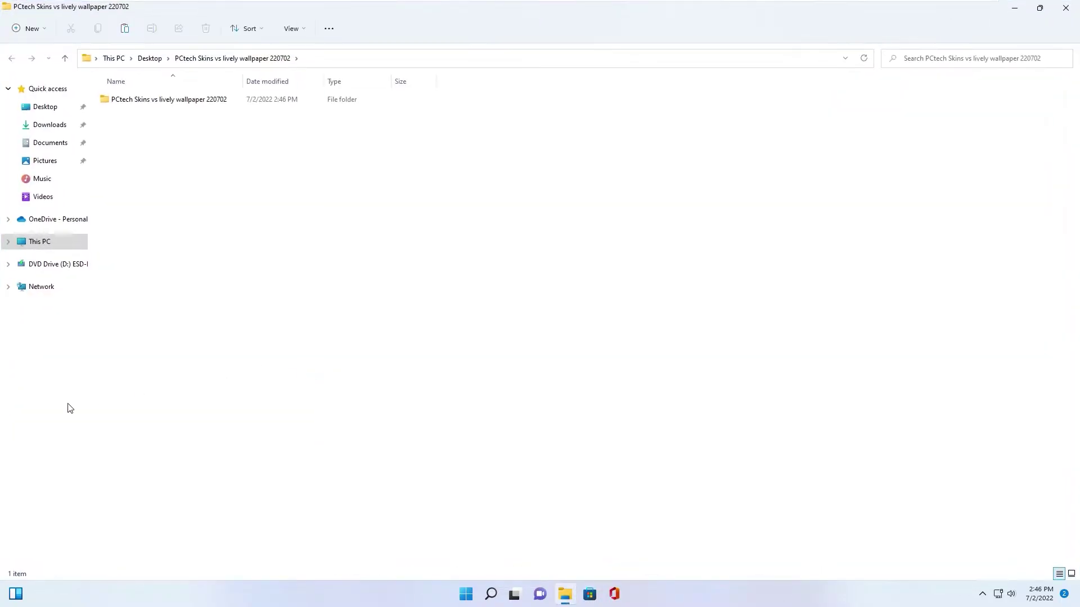
pyautogui.doubleClick(171, 106)
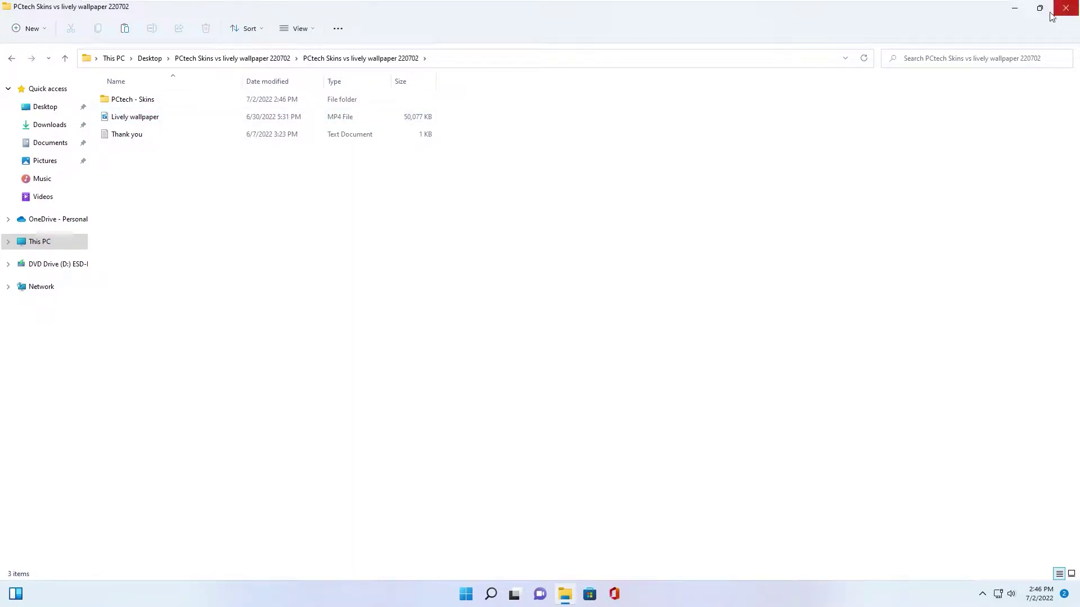
pyautogui.click(1067, 12)
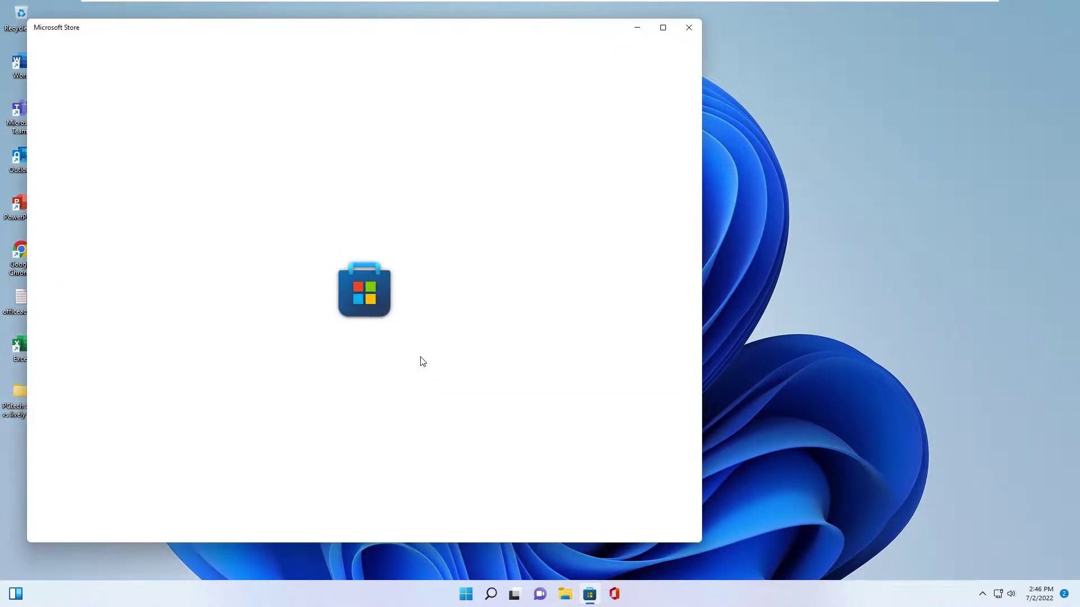
# Get TranslucentTB from the Microsoft Store, launch it and continue past its welcome dialog
pyautogui.click(662, 31)
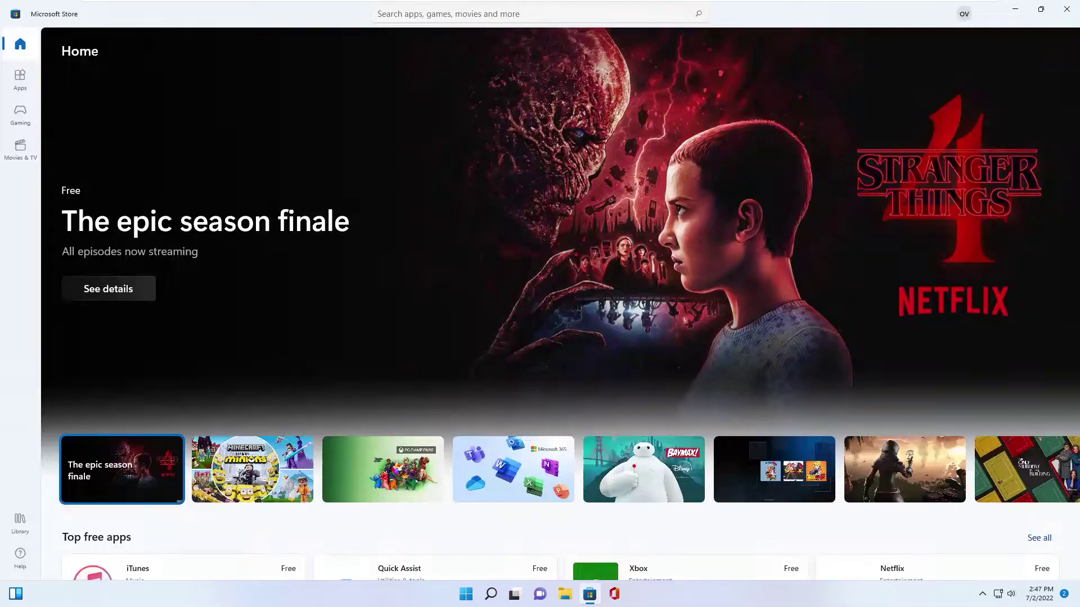
pyautogui.click(378, 13)
pyautogui.write('translucentTB')
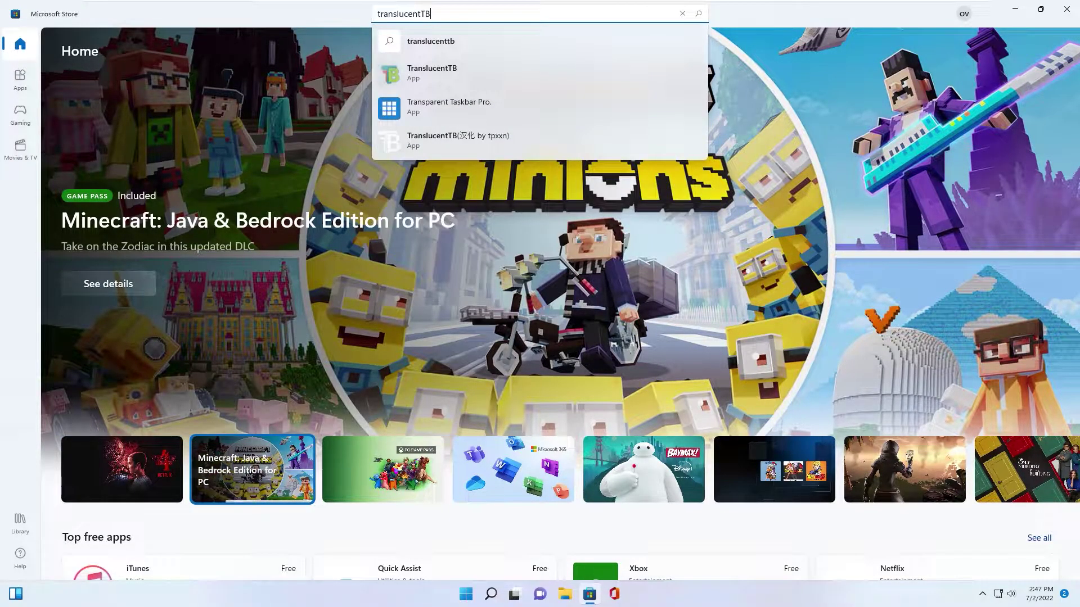
pyautogui.click(416, 76)
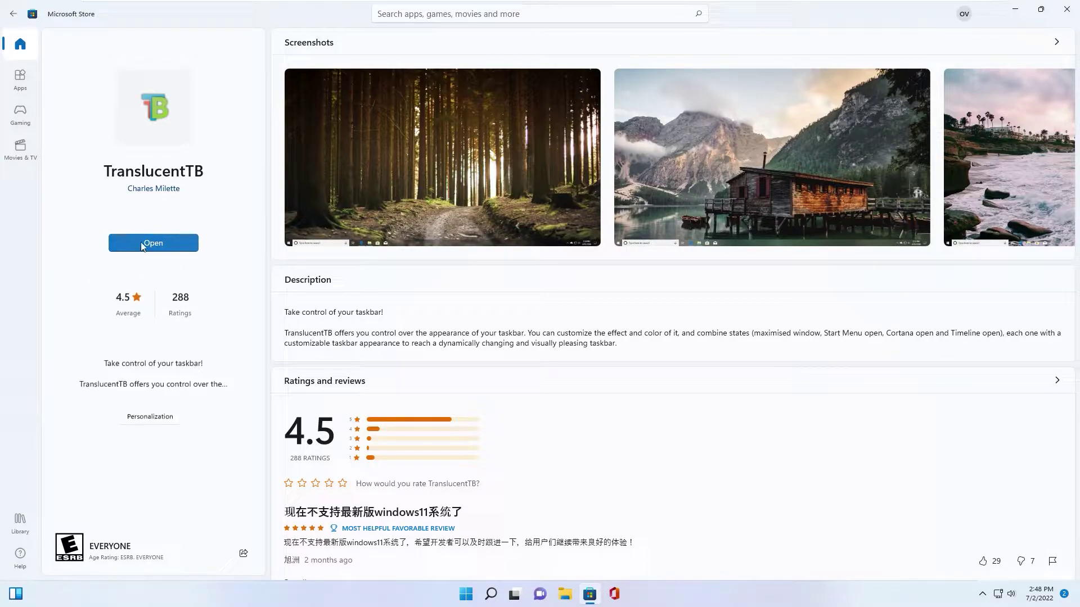
pyautogui.click(142, 245)
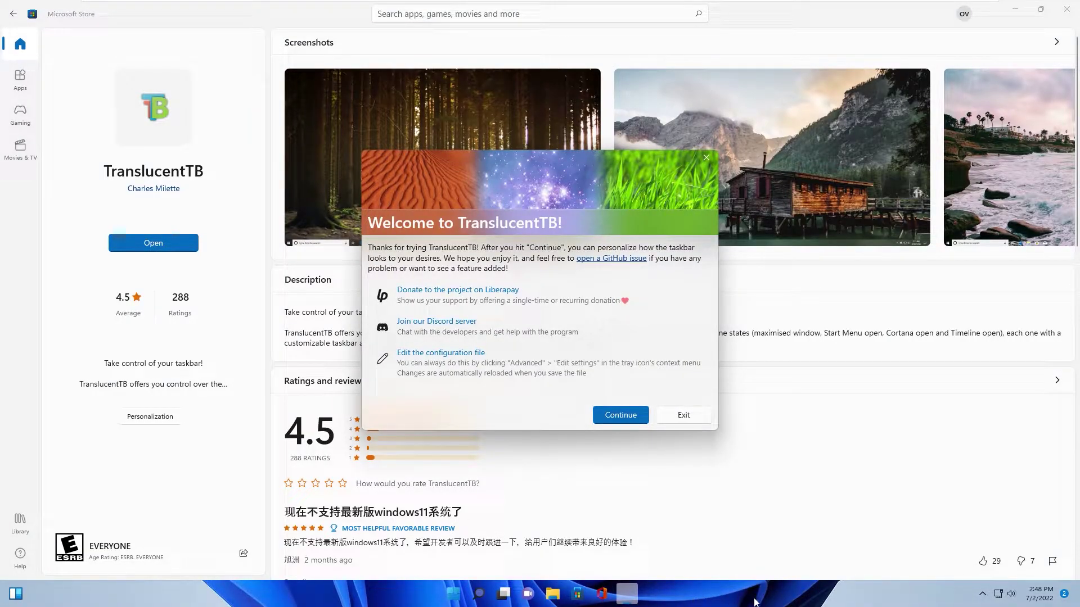
pyautogui.click(612, 419)
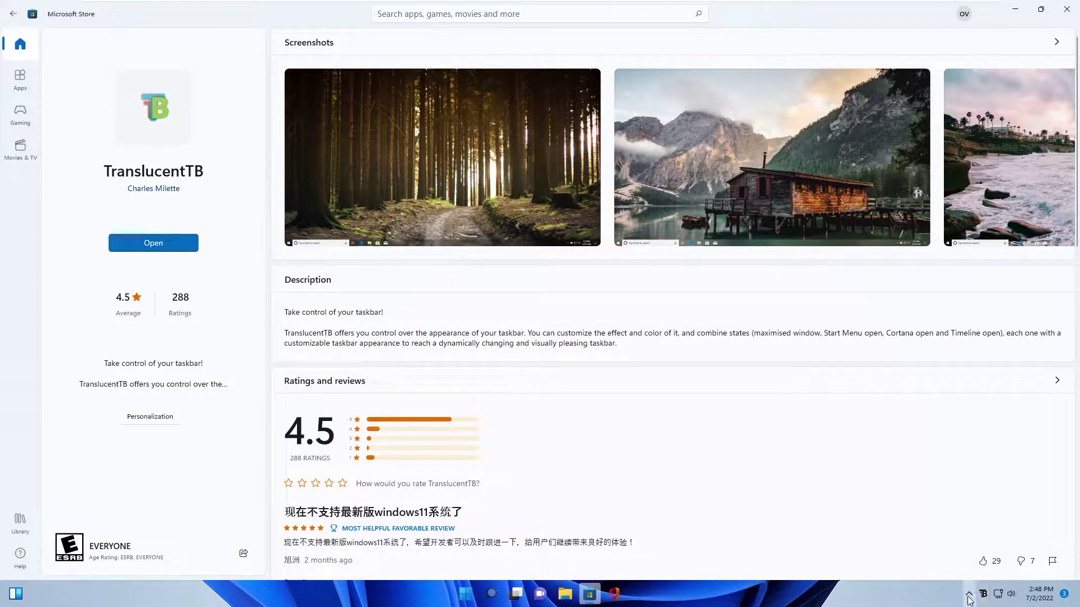
# Check TranslucentTB's taskbar style option for the Desktop state
pyautogui.click(982, 594)
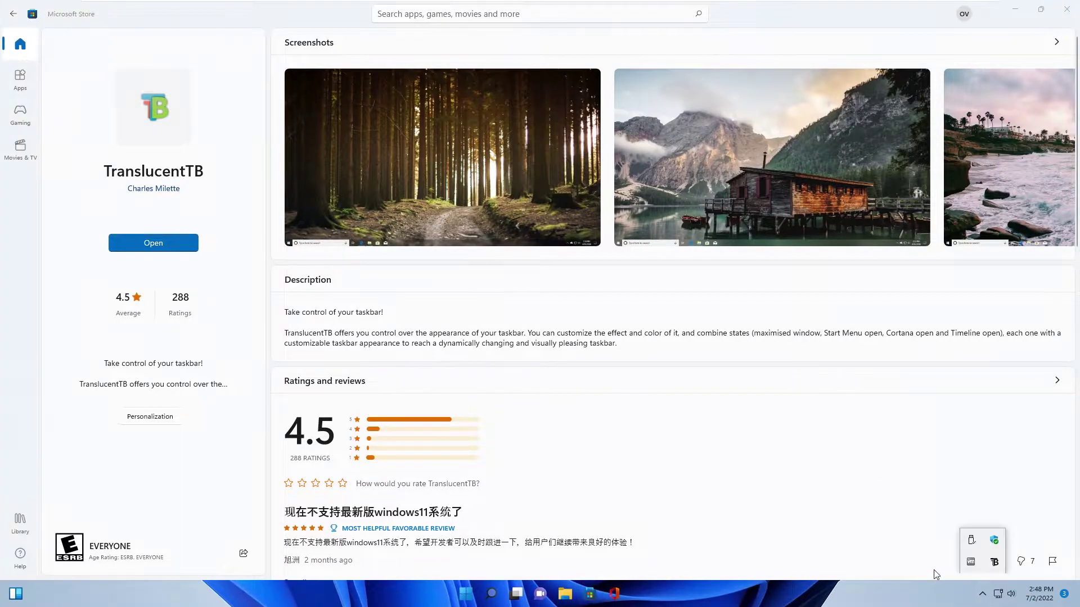
pyautogui.rightClick(994, 563)
pyautogui.moveTo(935, 412)
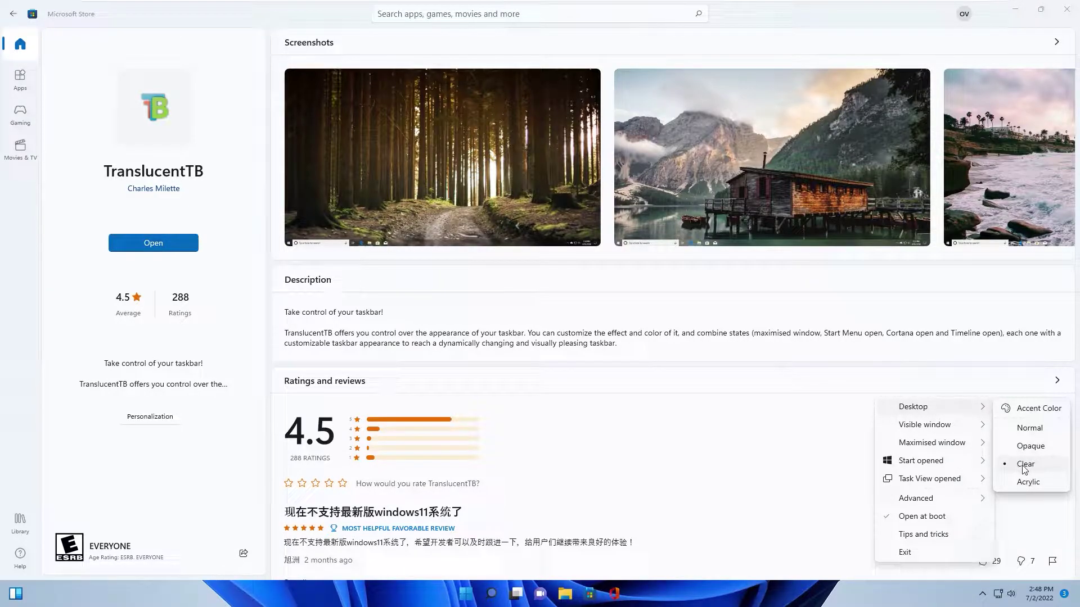
pyautogui.click(857, 599)
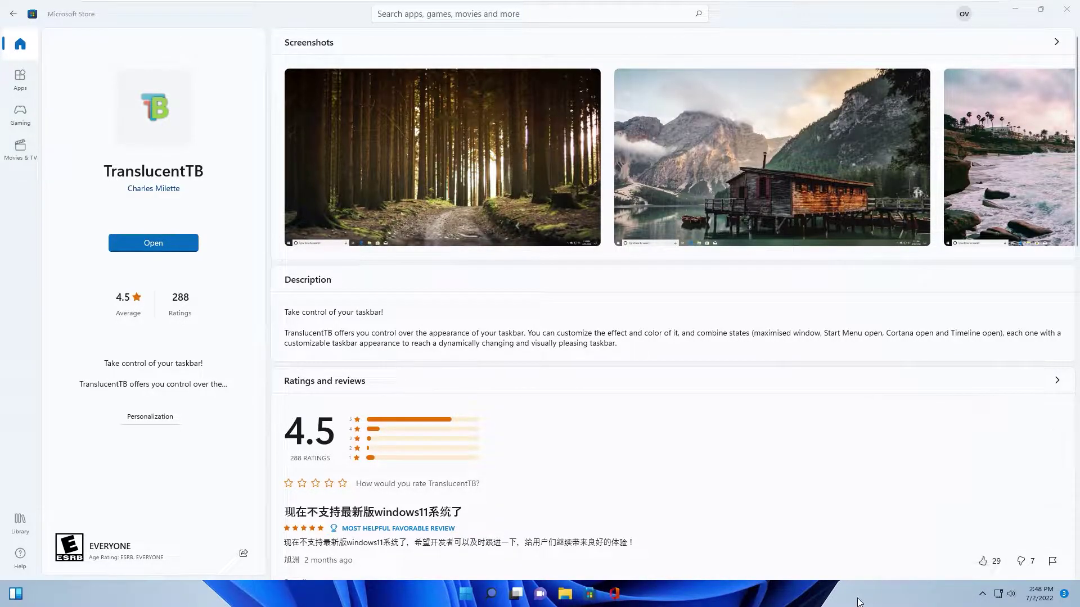
# Get Lively Wallpaper from the Microsoft Store, open it and minimize the Store window
pyautogui.click(506, 13)
pyautogui.write('lively wallpaper')
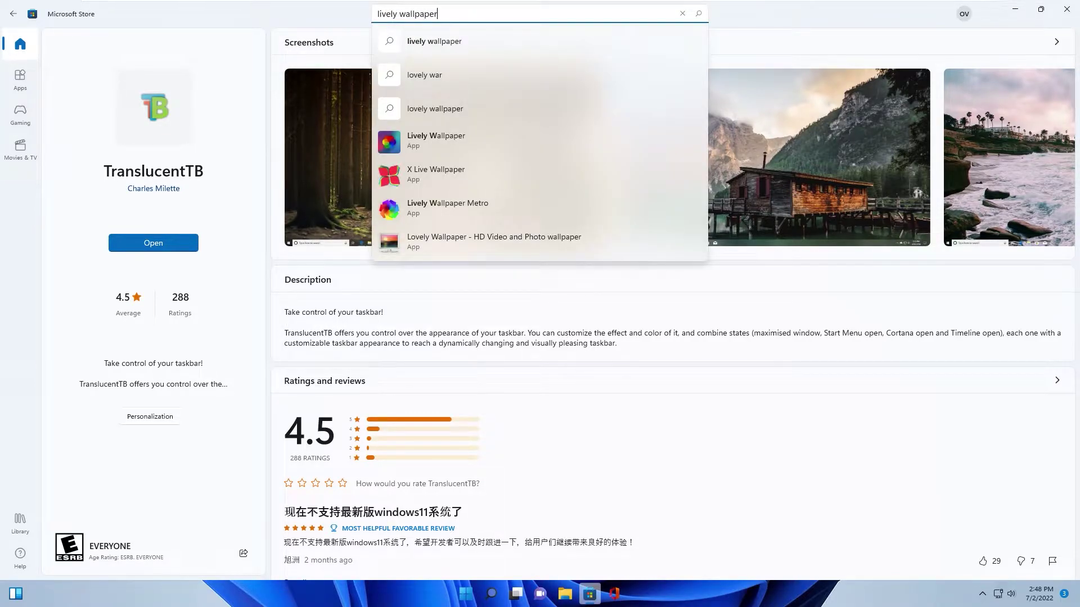
pyautogui.press('Return')
pyautogui.click(156, 246)
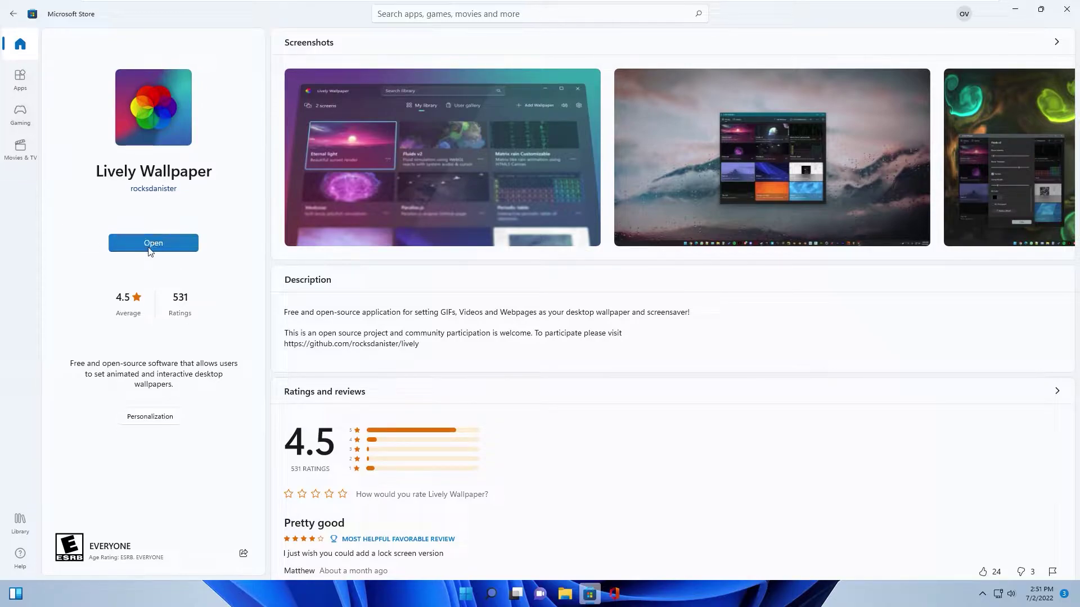
pyautogui.click(167, 241)
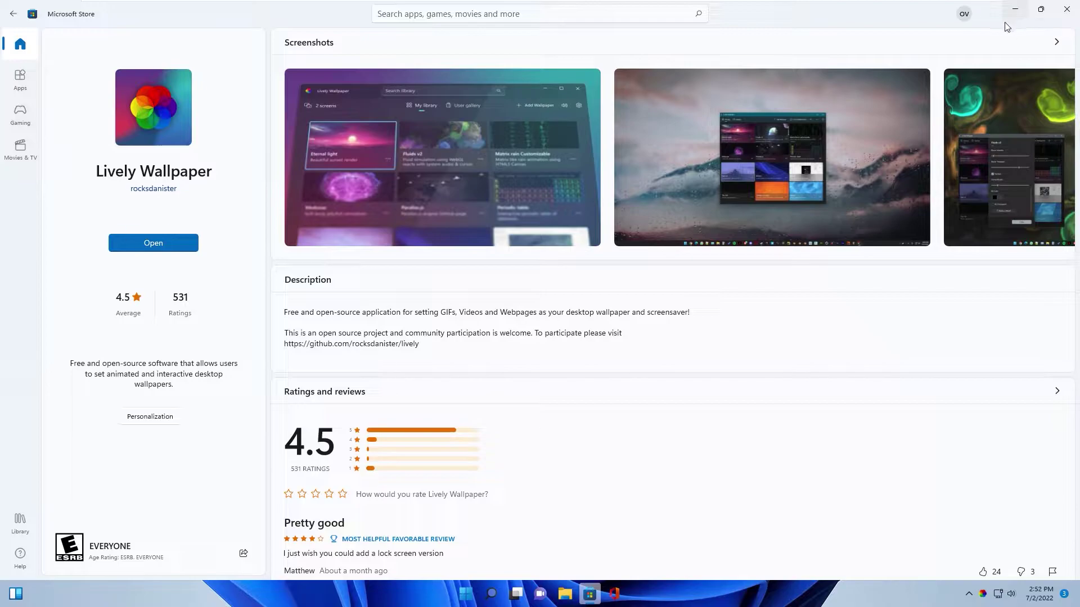
pyautogui.click(1015, 12)
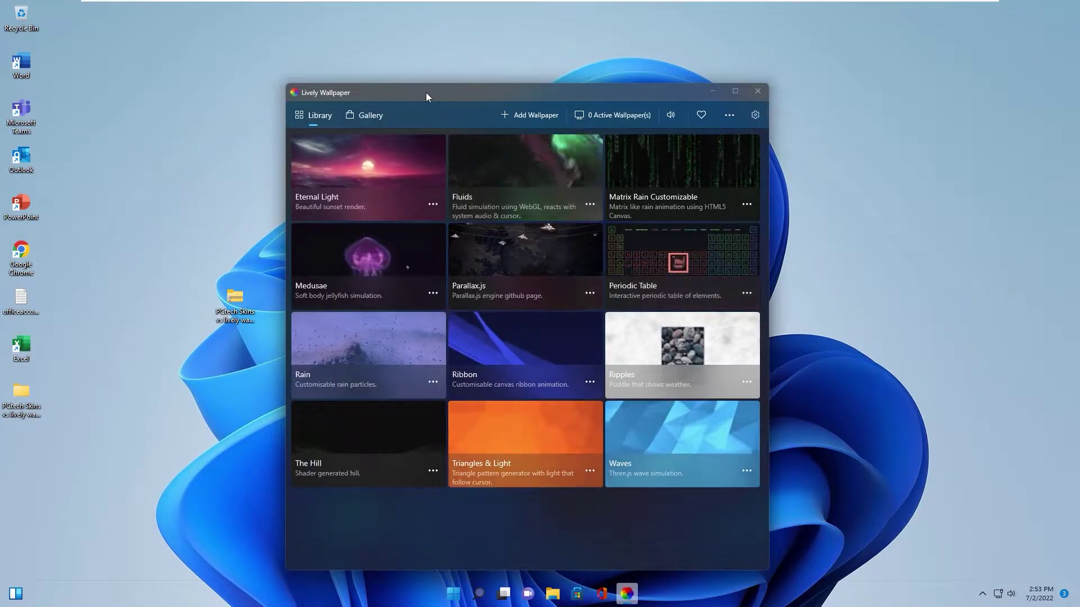
# Add the "Lively wallpaper" file from the extracted PCtech folder as the active wallpaper, keeping its title, and minimize Lively Wallpaper
pyautogui.click(520, 115)
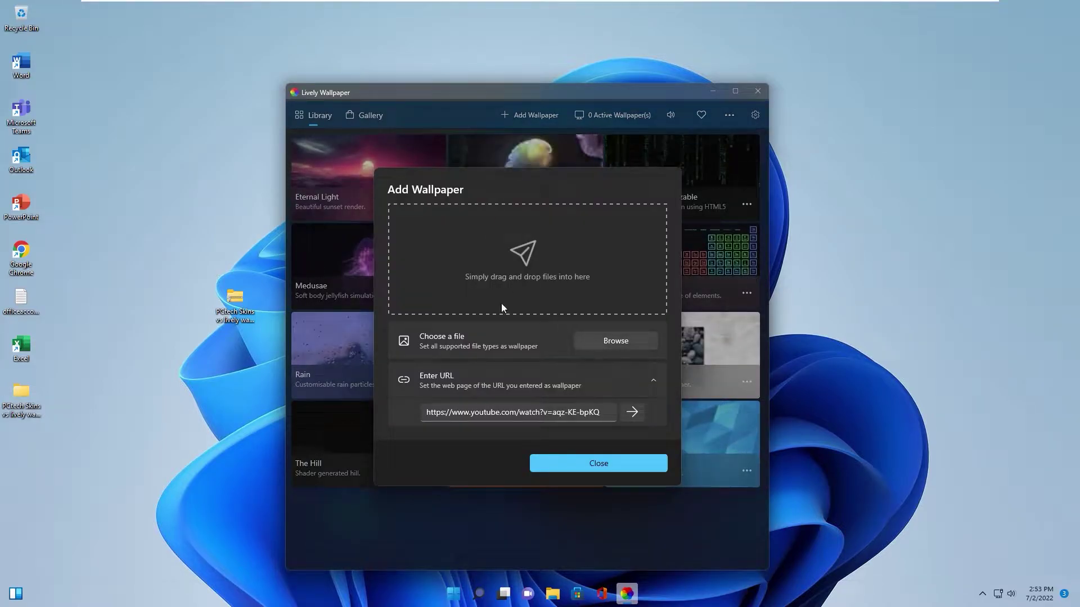
pyautogui.click(613, 341)
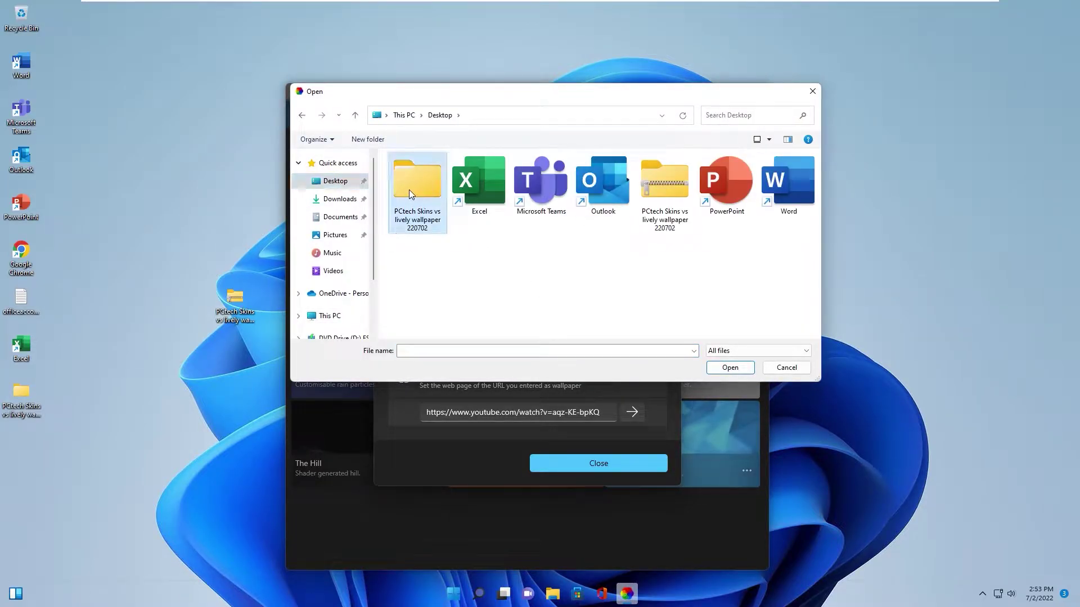
pyautogui.doubleClick(410, 190)
pyautogui.doubleClick(425, 175)
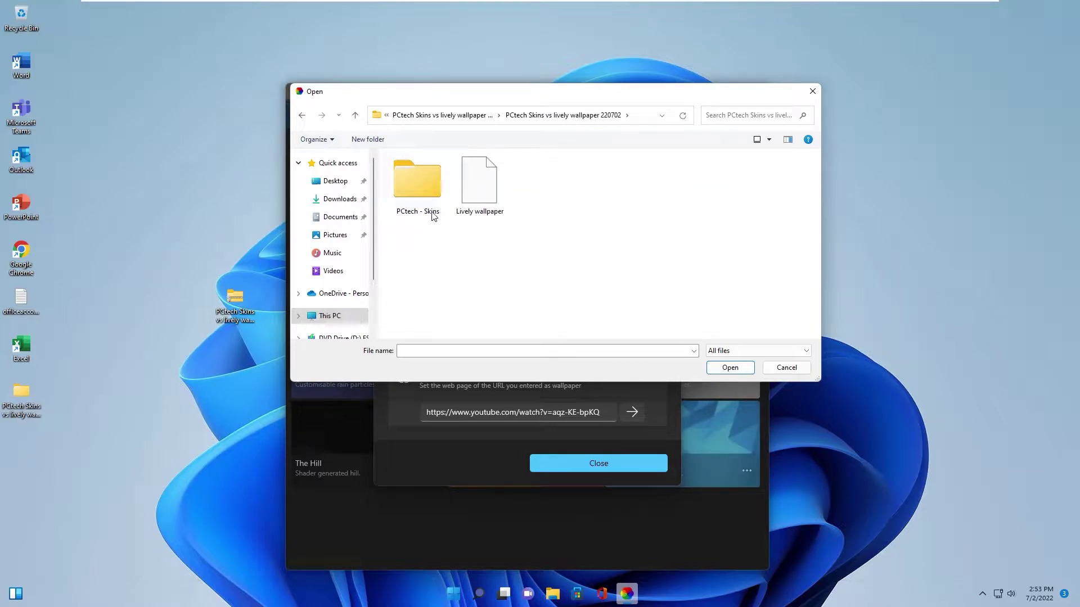
pyautogui.doubleClick(474, 194)
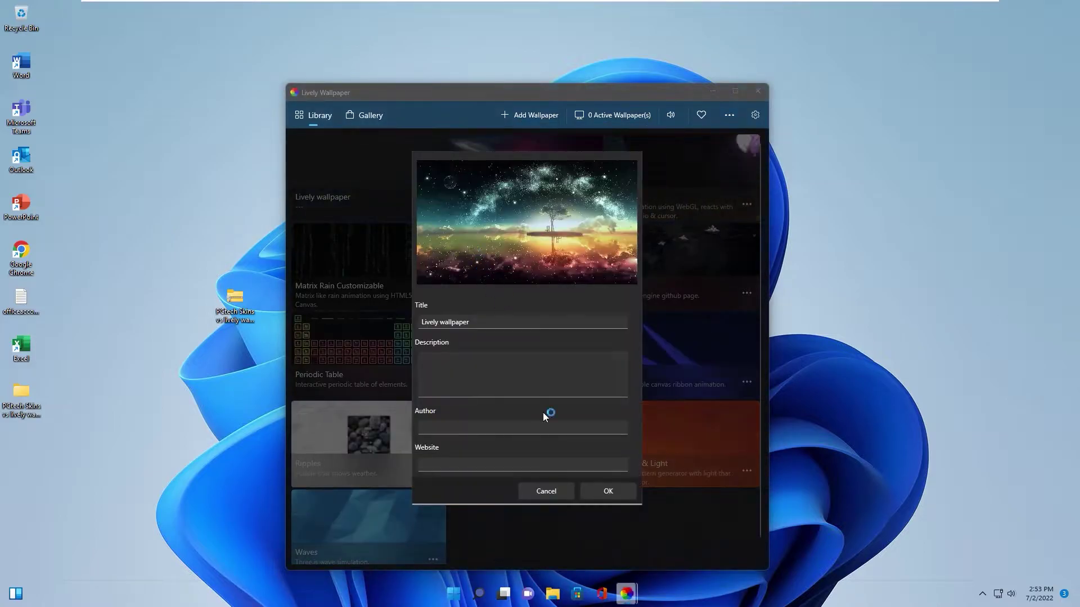
pyautogui.click(599, 495)
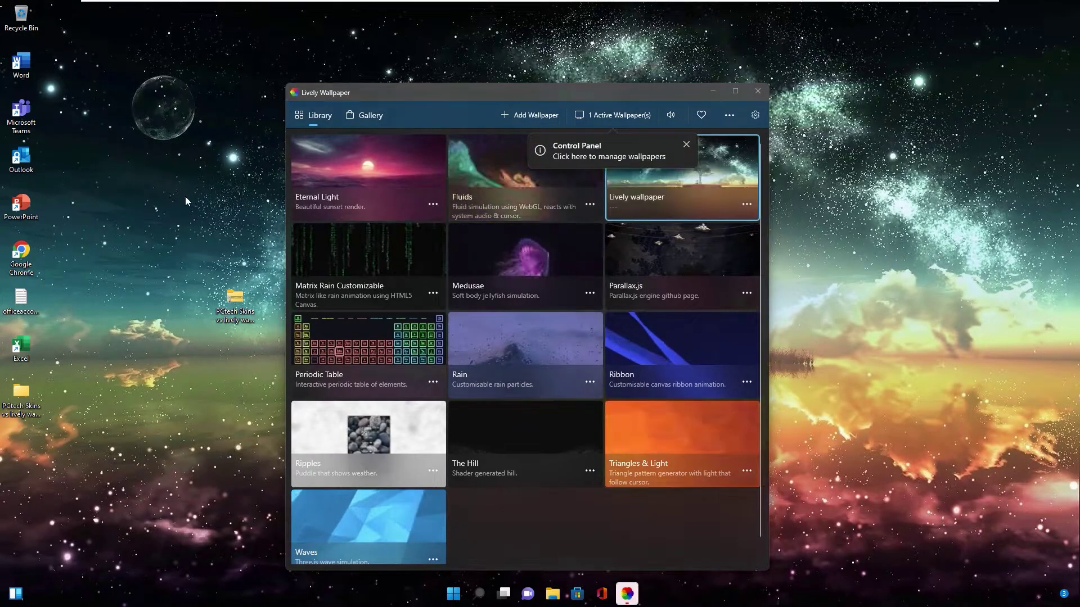
pyautogui.click(713, 92)
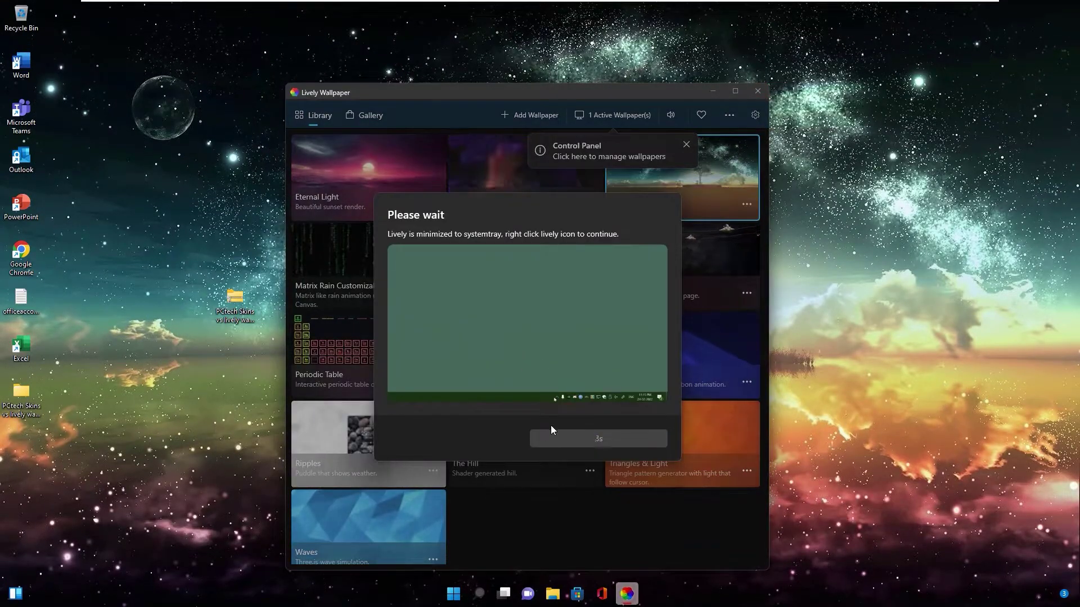
pyautogui.click(551, 440)
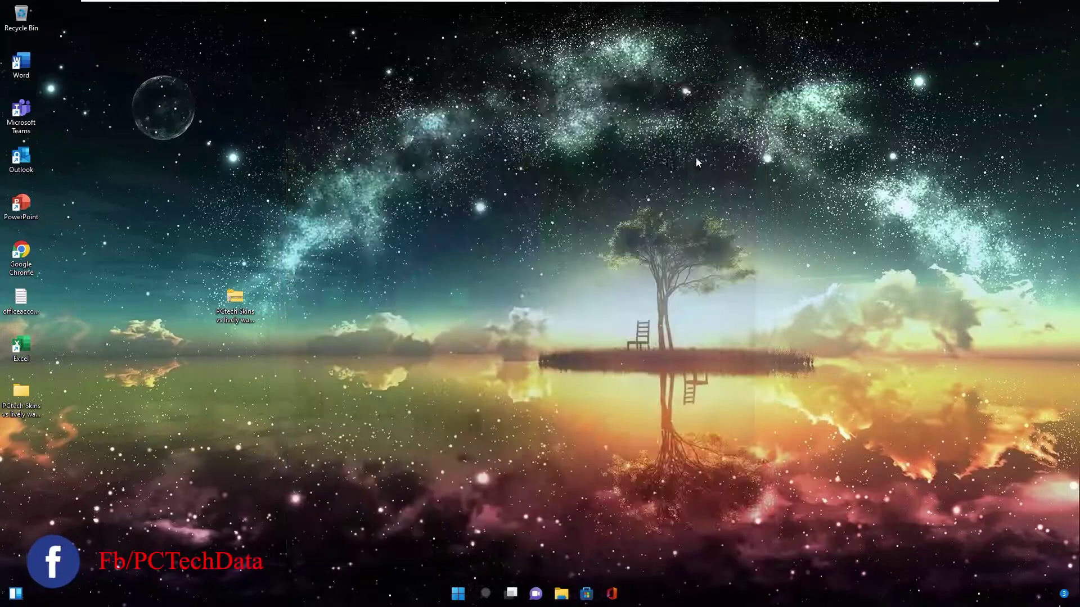
# Switch to Google Chrome, search for rainmeter and download the Rainmeter 4.5.13 installer from rainmeter.net
pyautogui.doubleClick(25, 256)
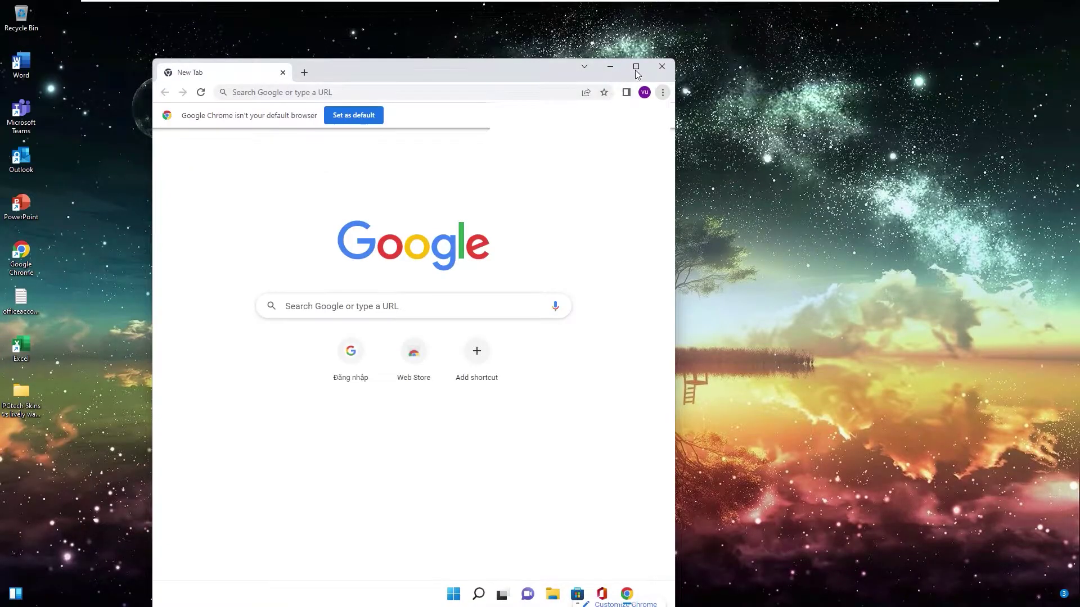
pyautogui.click(636, 66)
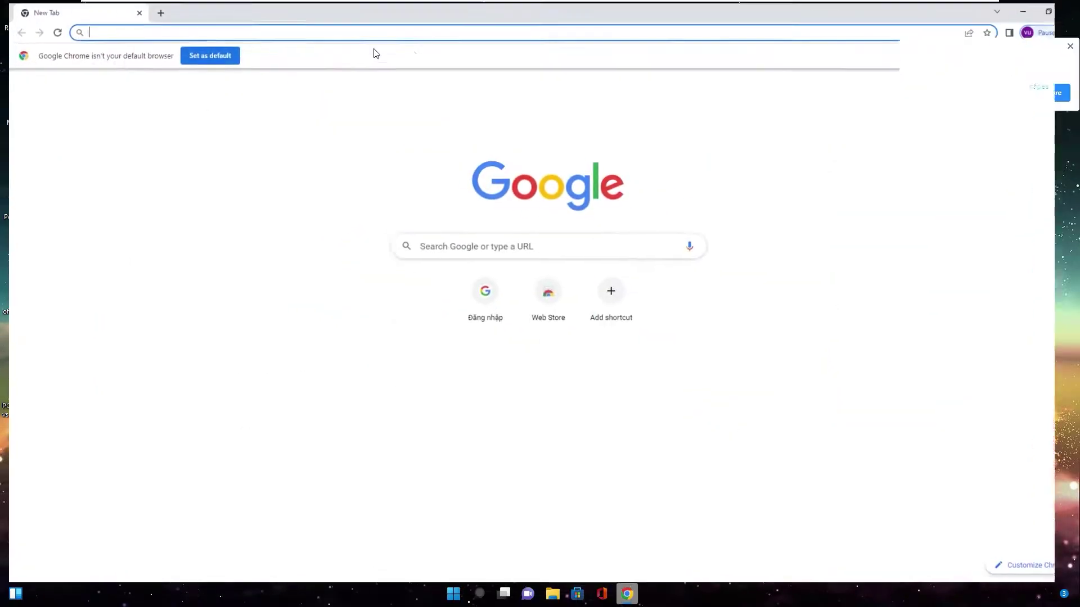
pyautogui.write('rainmeter')
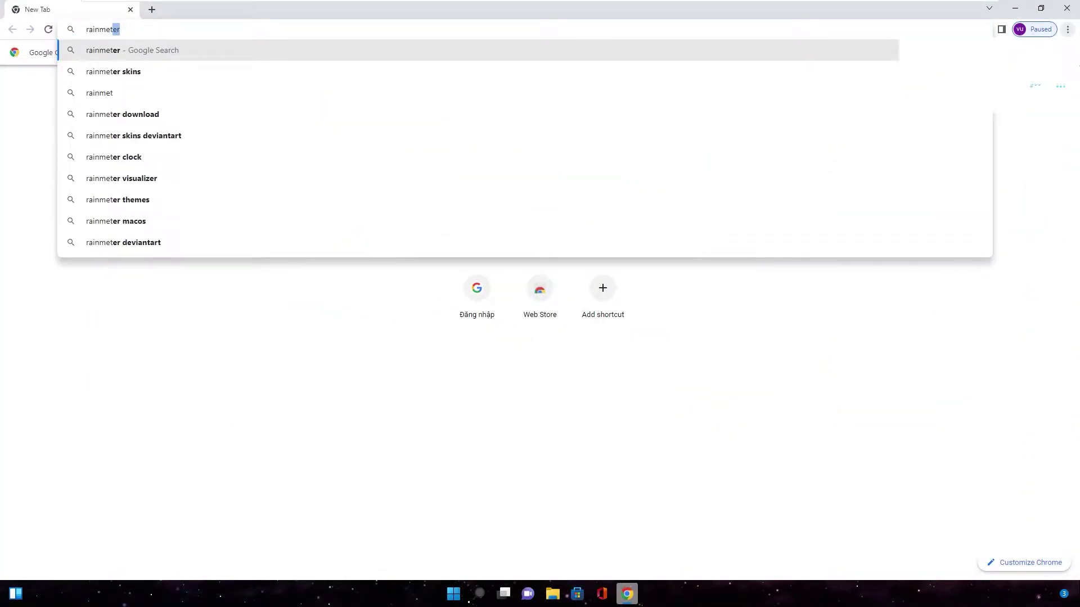
pyautogui.press('Return')
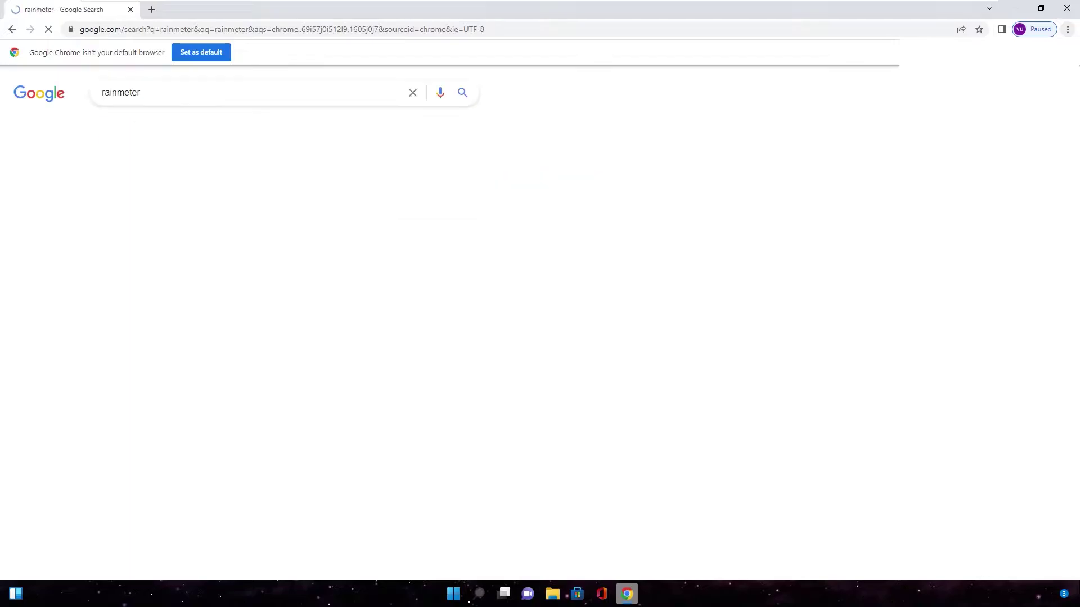
pyautogui.click(158, 186)
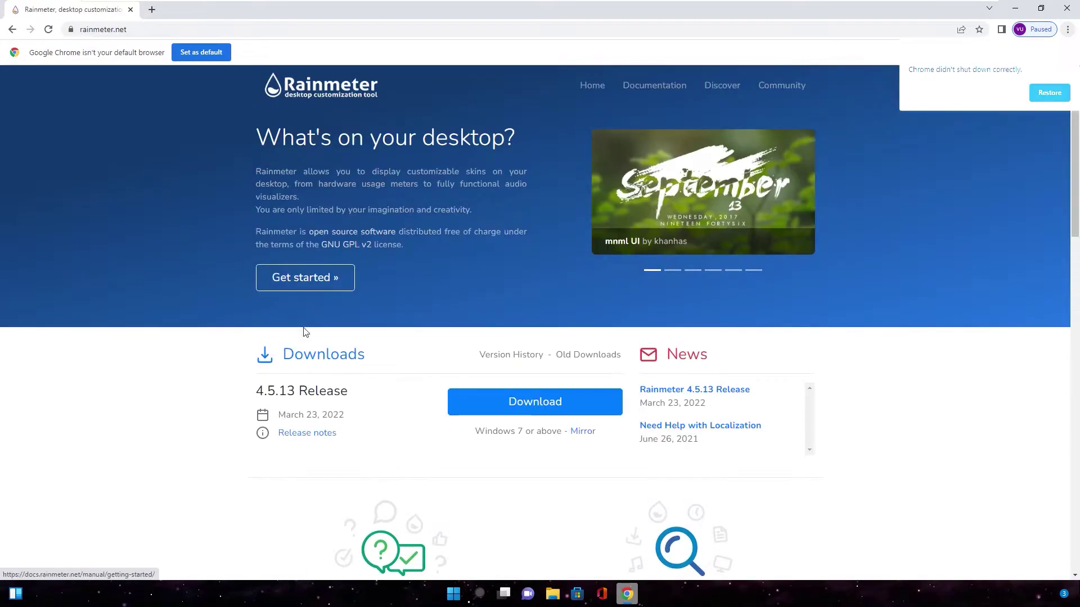
pyautogui.click(513, 398)
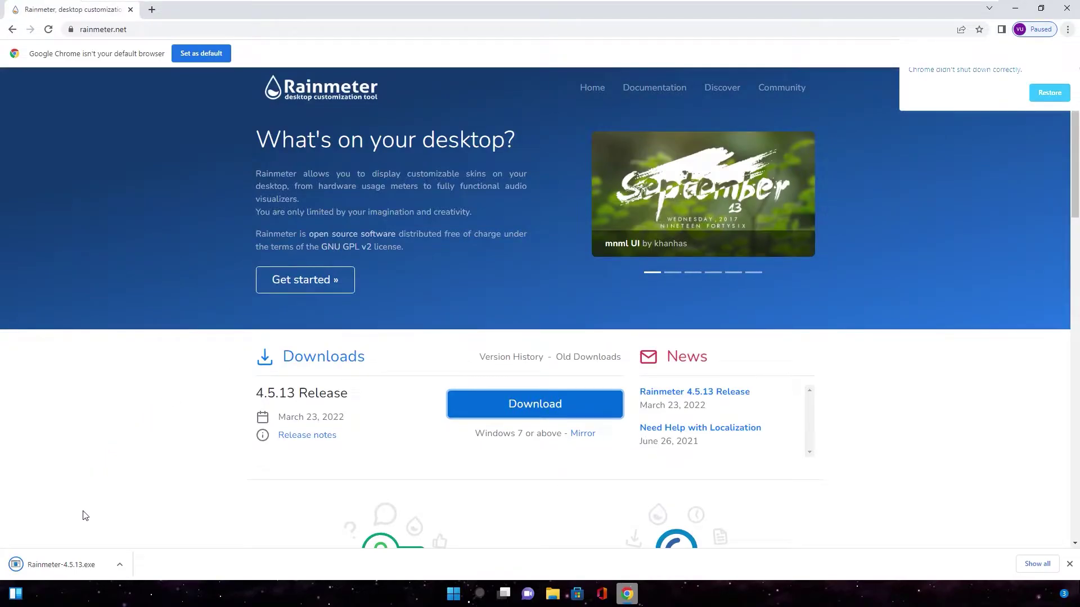
# Run the downloaded Rainmeter-4.5.13.exe installer and complete the setup so Rainmeter starts
pyautogui.click(68, 558)
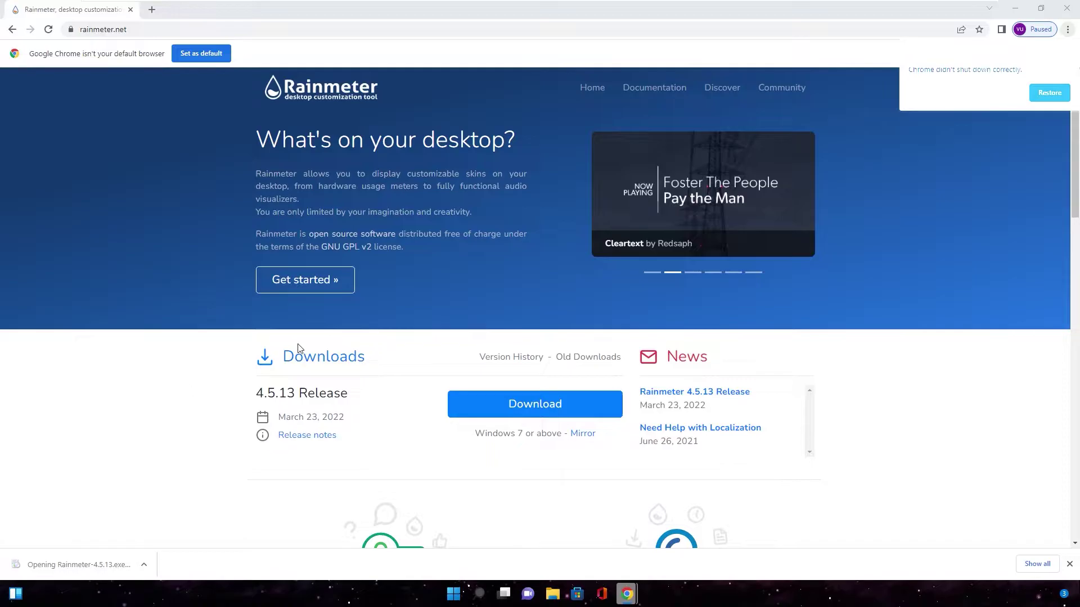
pyautogui.click(605, 385)
pyautogui.click(469, 389)
pyautogui.click(602, 383)
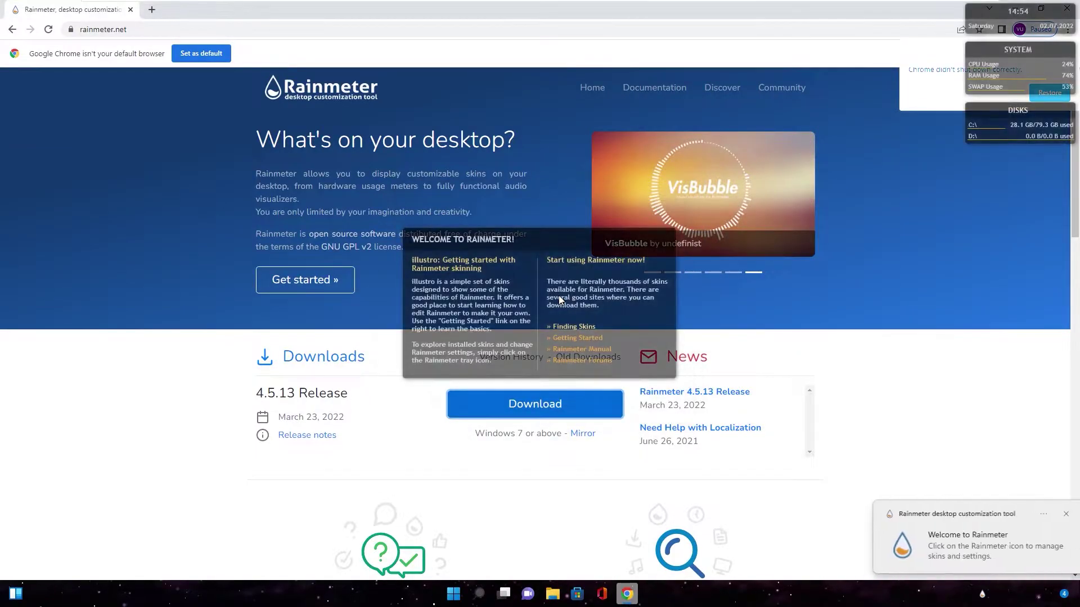
# Unload the illustro Welcome skin and the other default Rainmeter skins, minimizing Chrome to reach the desktop
pyautogui.rightClick(629, 353)
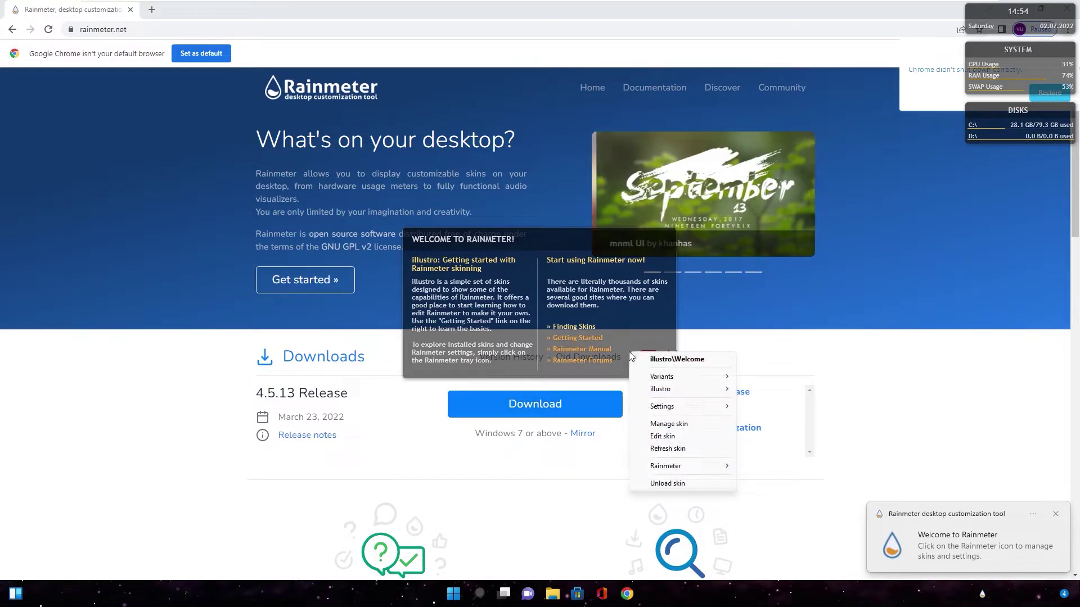
pyautogui.click(658, 483)
pyautogui.click(1016, 9)
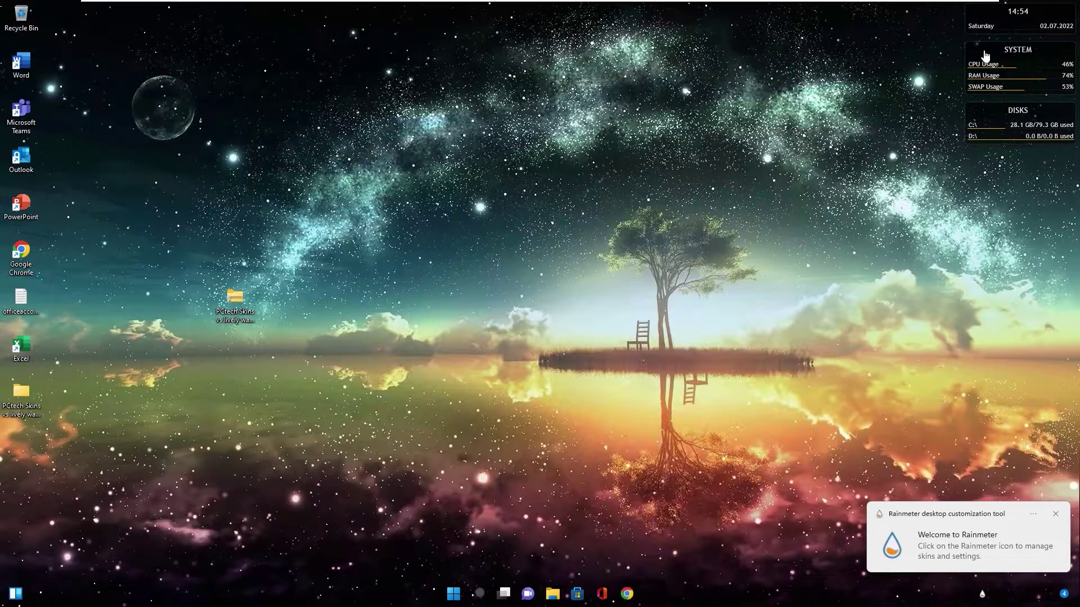
pyautogui.rightClick(980, 49)
# Open the Rainmeter manager, open the illustro skin's folder from it and go up to the Rainmeter Skins folder
pyautogui.click(983, 594)
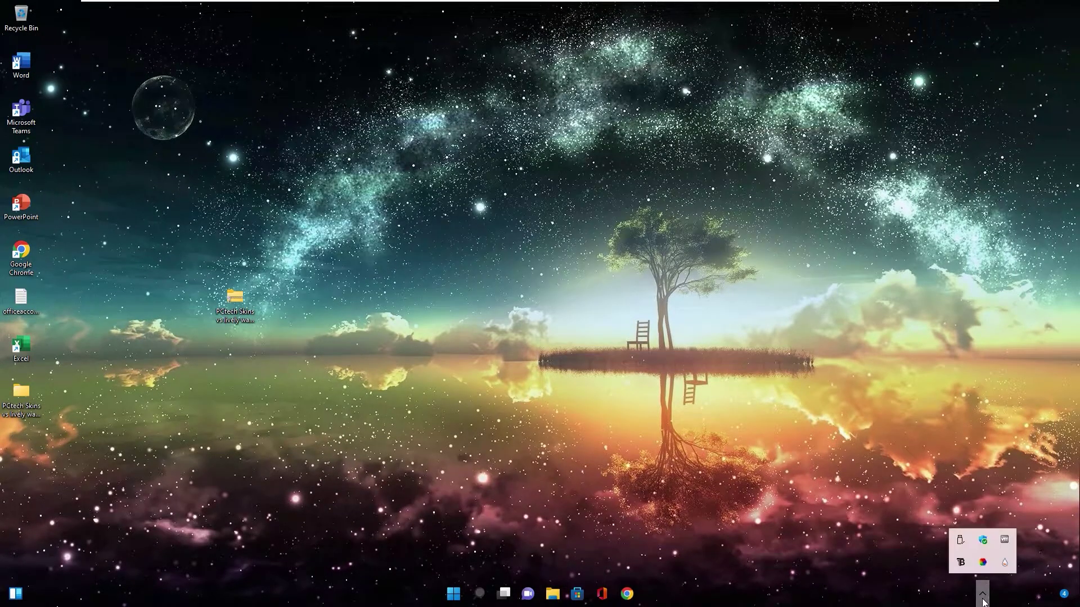
pyautogui.click(1005, 562)
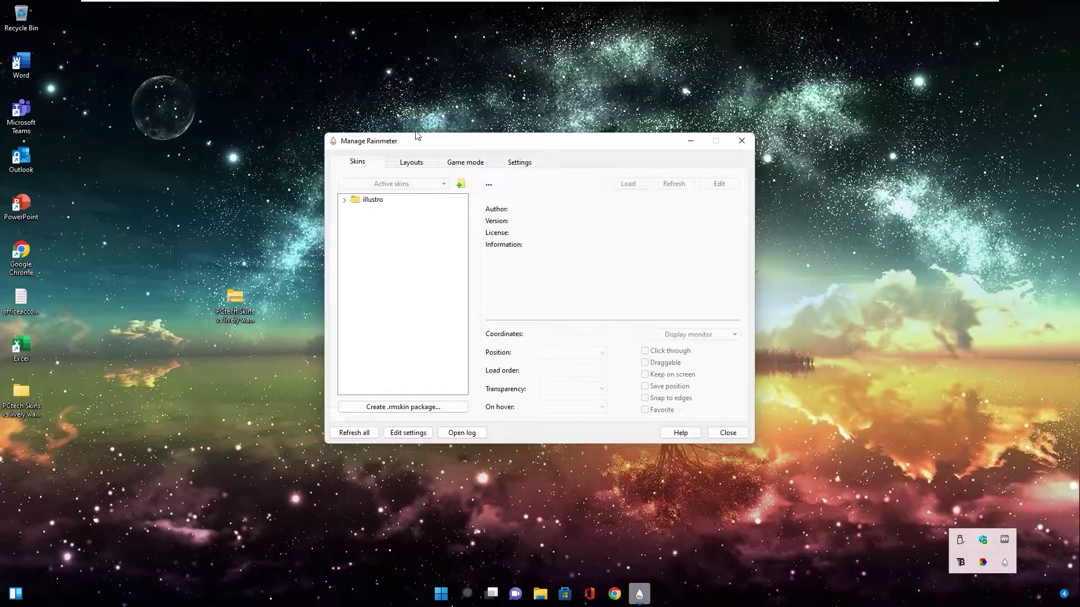
pyautogui.moveTo(423, 141); pyautogui.dragTo(403, 146)
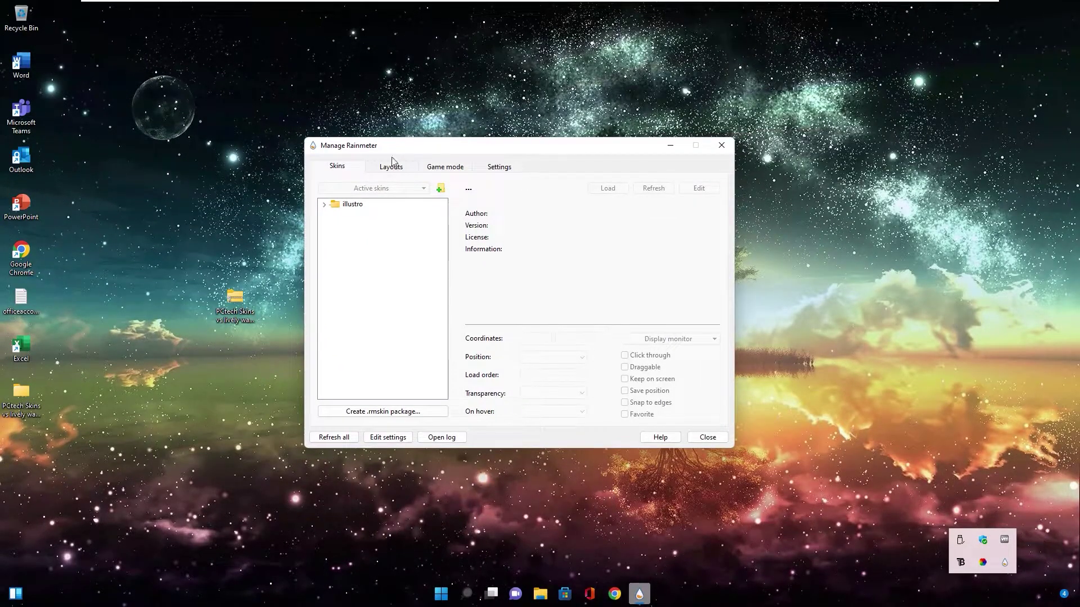
pyautogui.rightClick(342, 210)
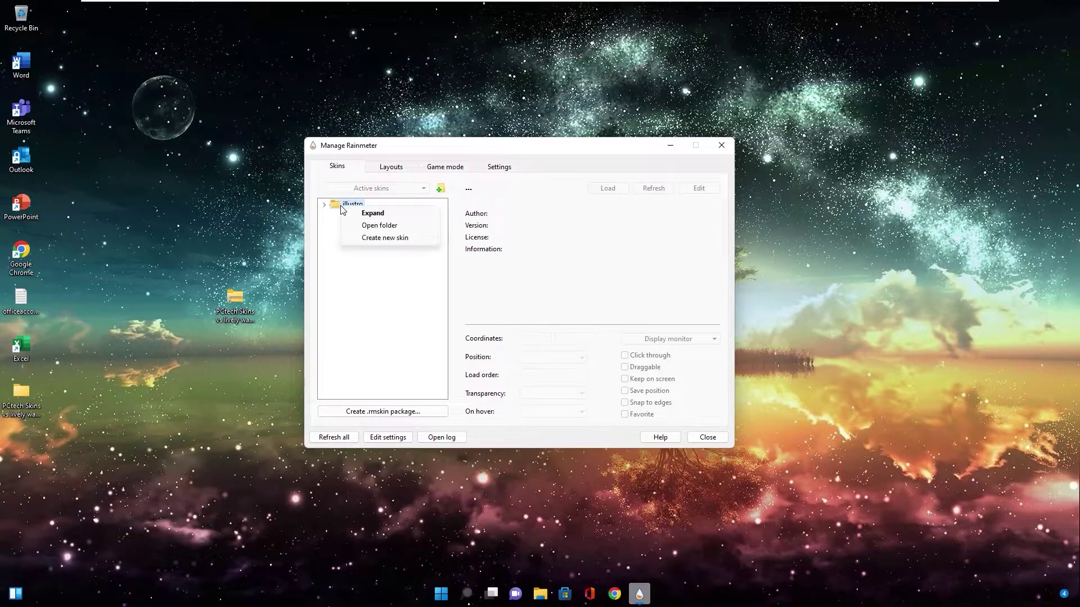
pyautogui.click(374, 227)
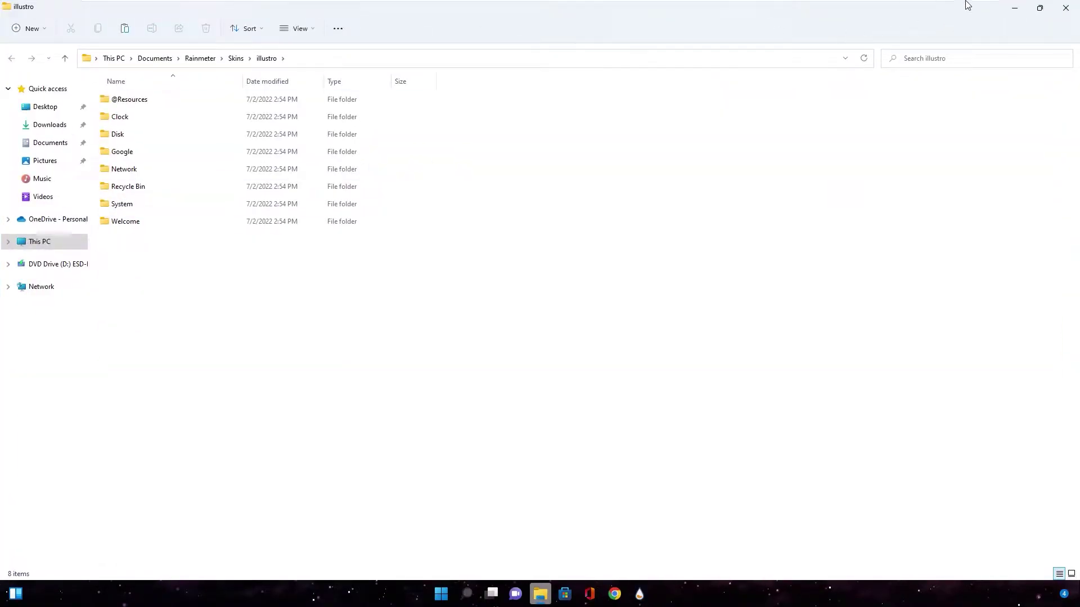
pyautogui.click(1039, 7)
pyautogui.moveTo(559, 121); pyautogui.dragTo(697, 152)
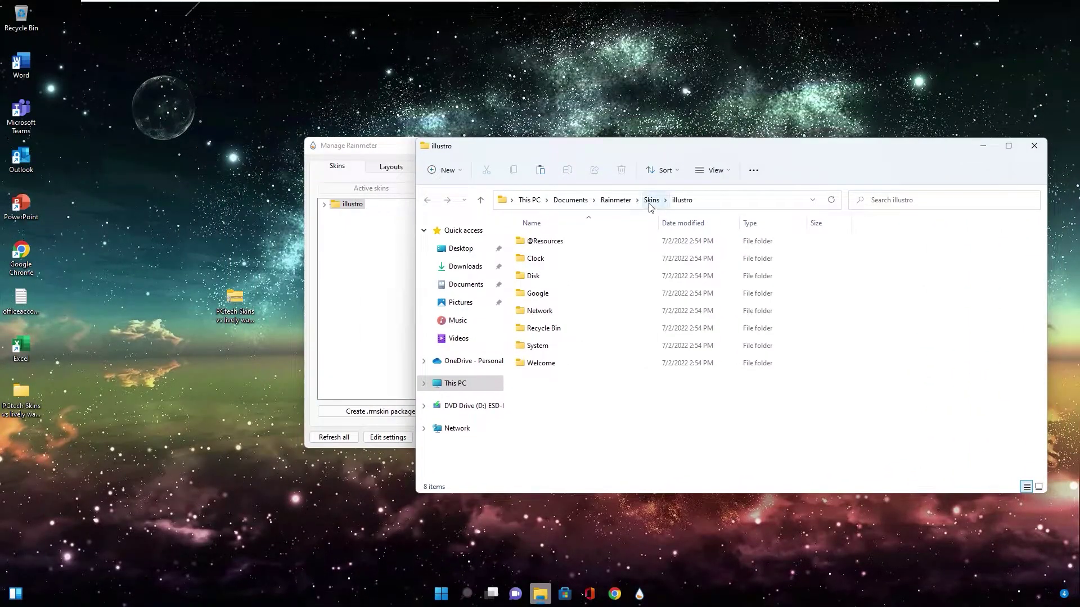
pyautogui.click(650, 200)
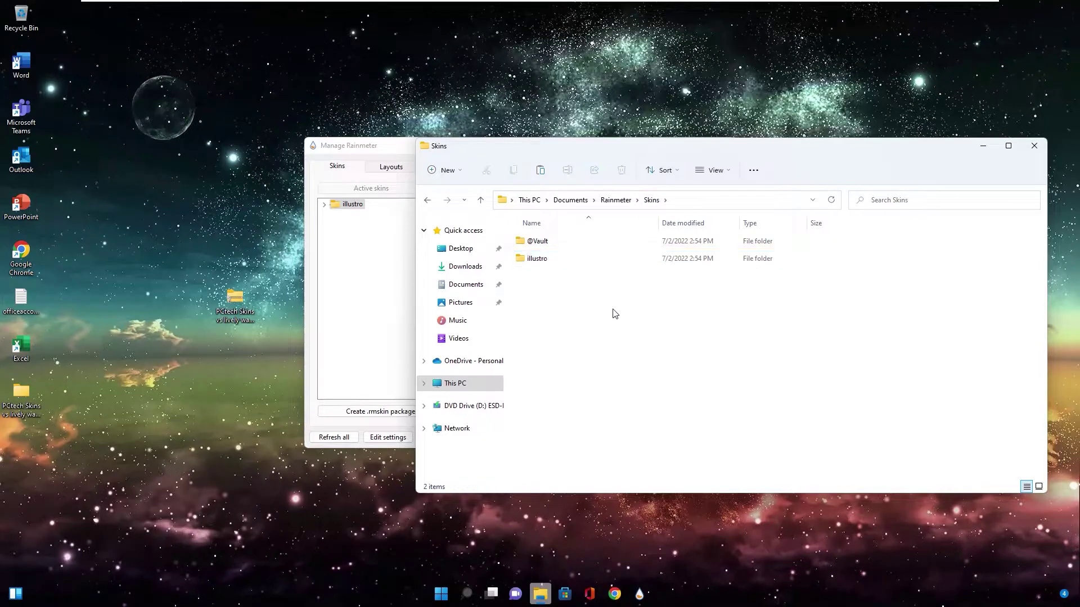
# Copy the five skin folders, colore dock 2 through WeatherDesk_API, from PCtech - Skins in the extracted desktop folder
pyautogui.click(17, 401)
pyautogui.doubleClick(20, 393)
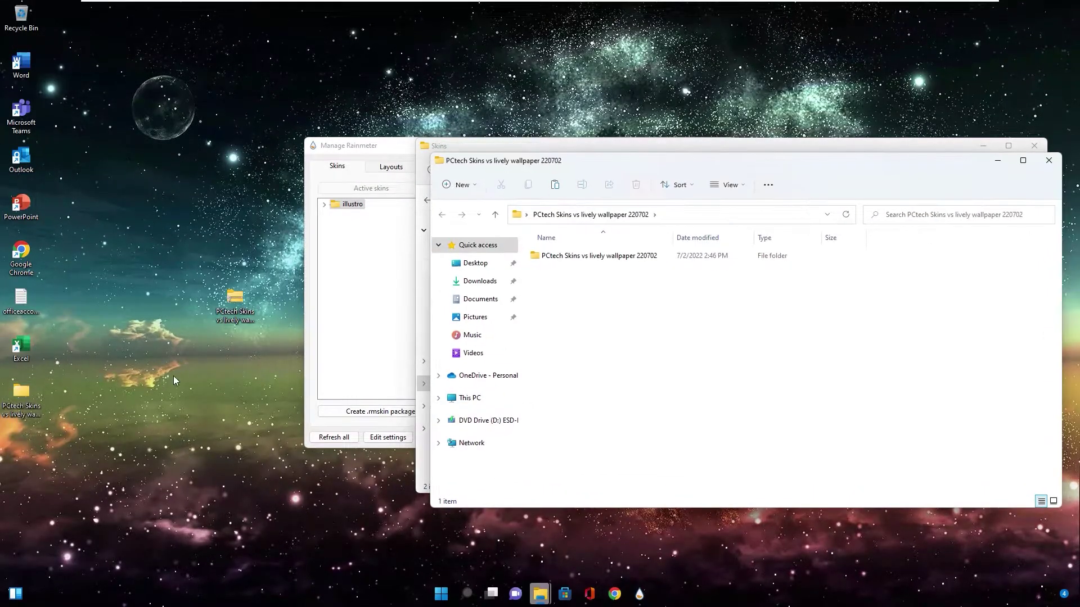
pyautogui.moveTo(629, 170); pyautogui.dragTo(269, 283)
pyautogui.doubleClick(211, 370)
pyautogui.doubleClick(211, 370)
pyautogui.moveTo(216, 491); pyautogui.dragTo(202, 369)
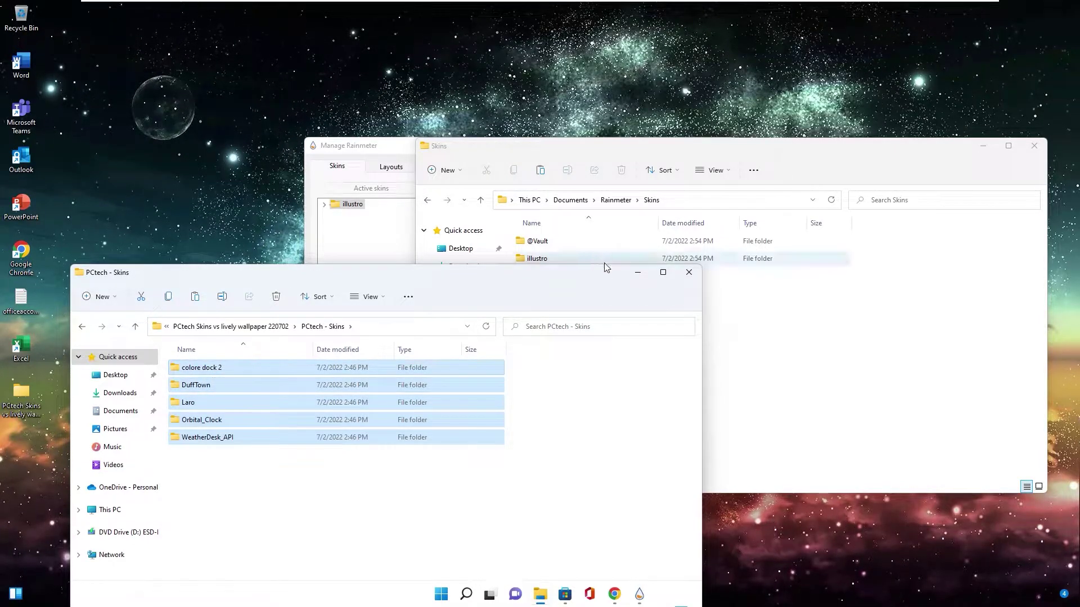
pyautogui.click(638, 273)
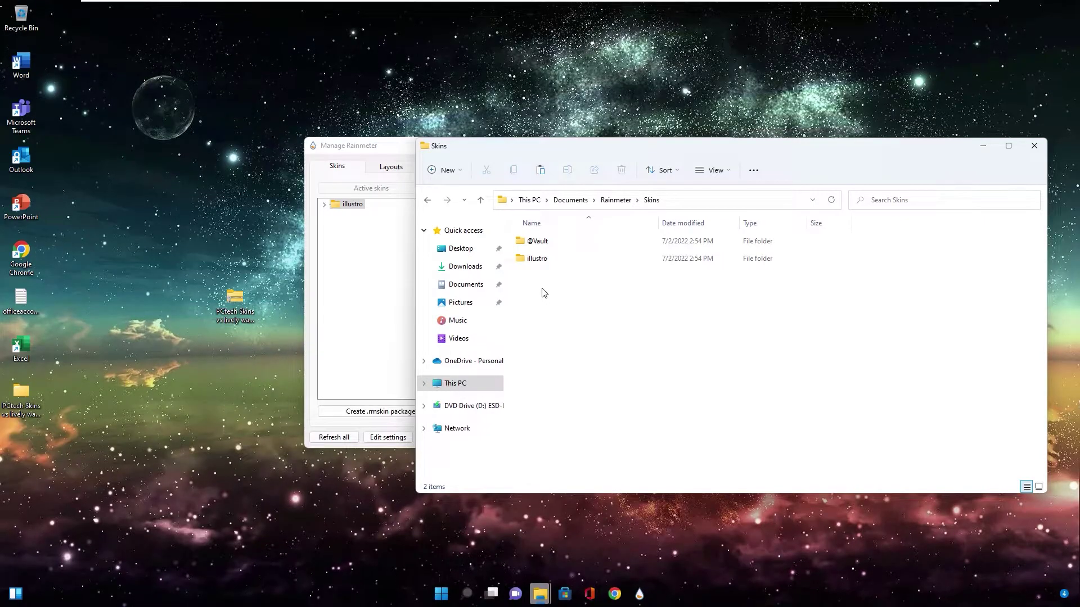
# Paste the copied skin folders into Documents > Rainmeter > Skins and minimize the folder window
pyautogui.rightClick(544, 293)
pyautogui.click(576, 468)
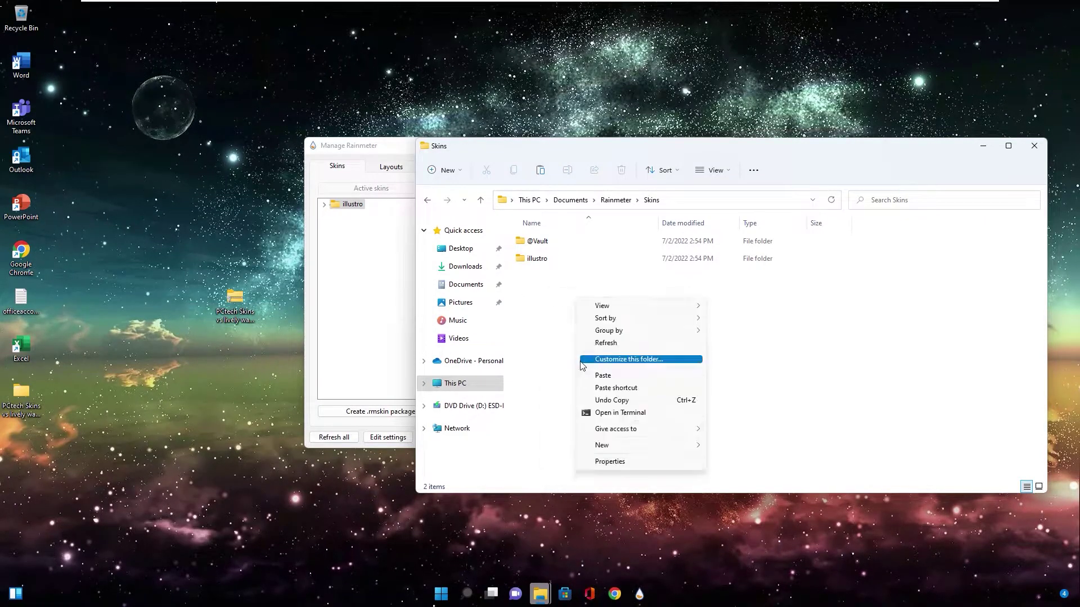
pyautogui.click(596, 375)
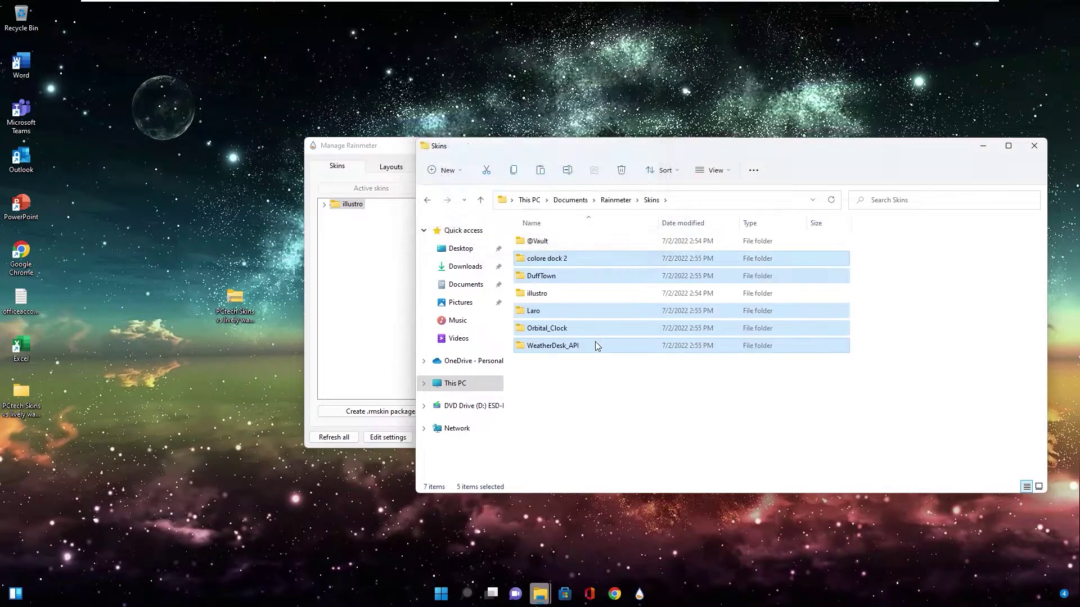
pyautogui.click(983, 145)
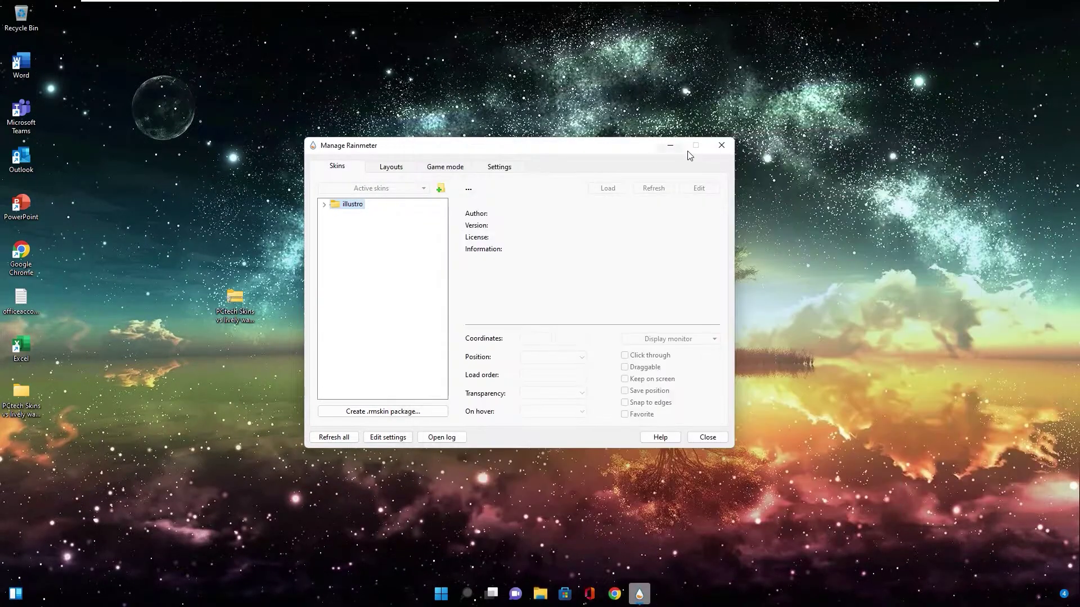
# Refresh all skins in the Rainmeter manager so the added skin folders are listed
pyautogui.moveTo(441, 151); pyautogui.dragTo(507, 146)
pyautogui.click(394, 432)
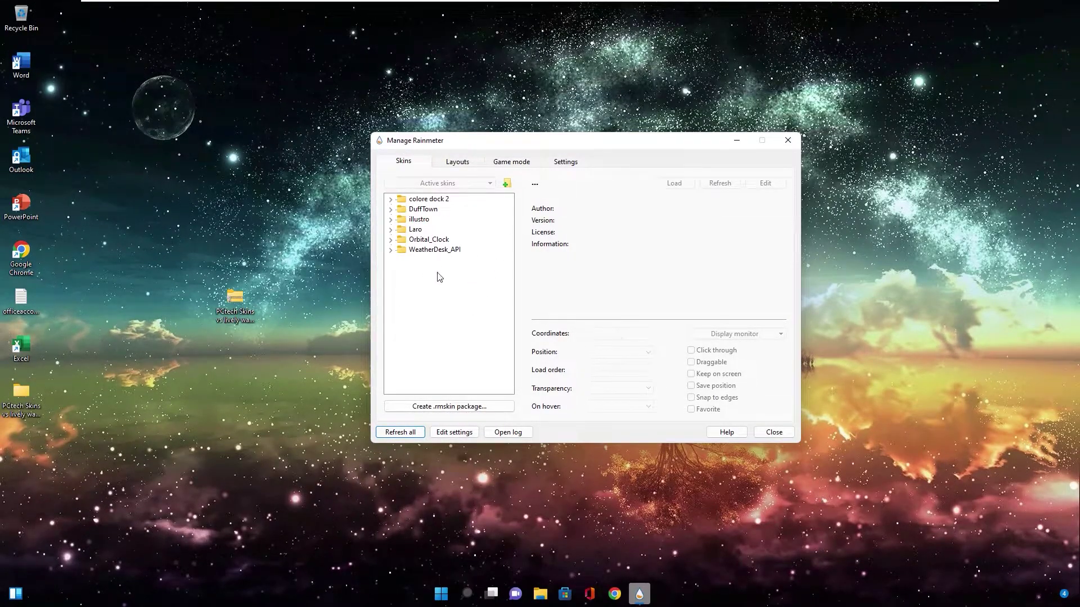
pyautogui.click(450, 300)
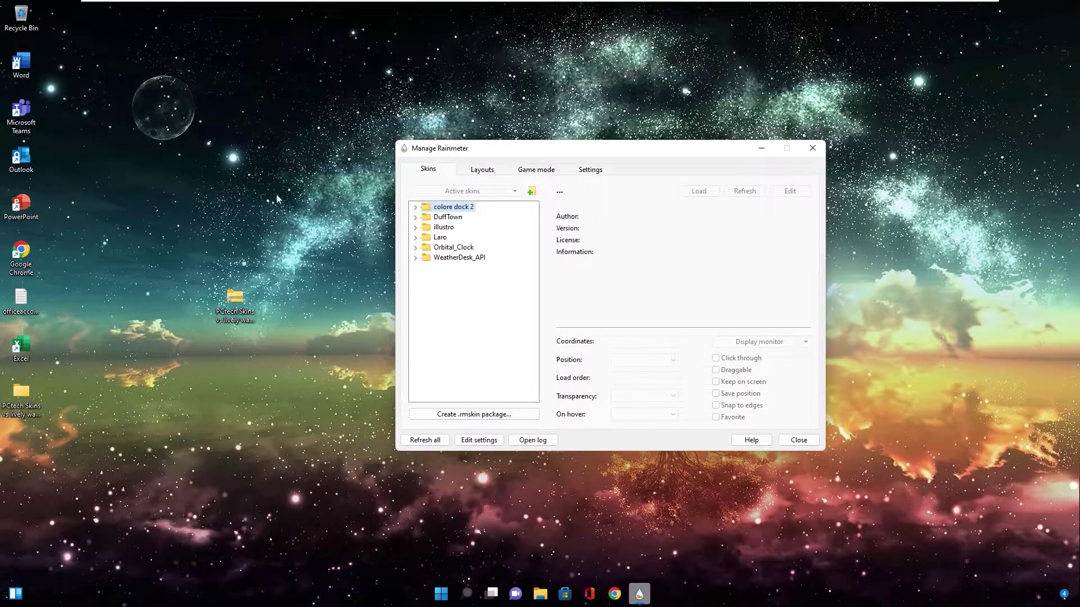
# Hide the icons on the Windows desktop
pyautogui.rightClick(133, 166)
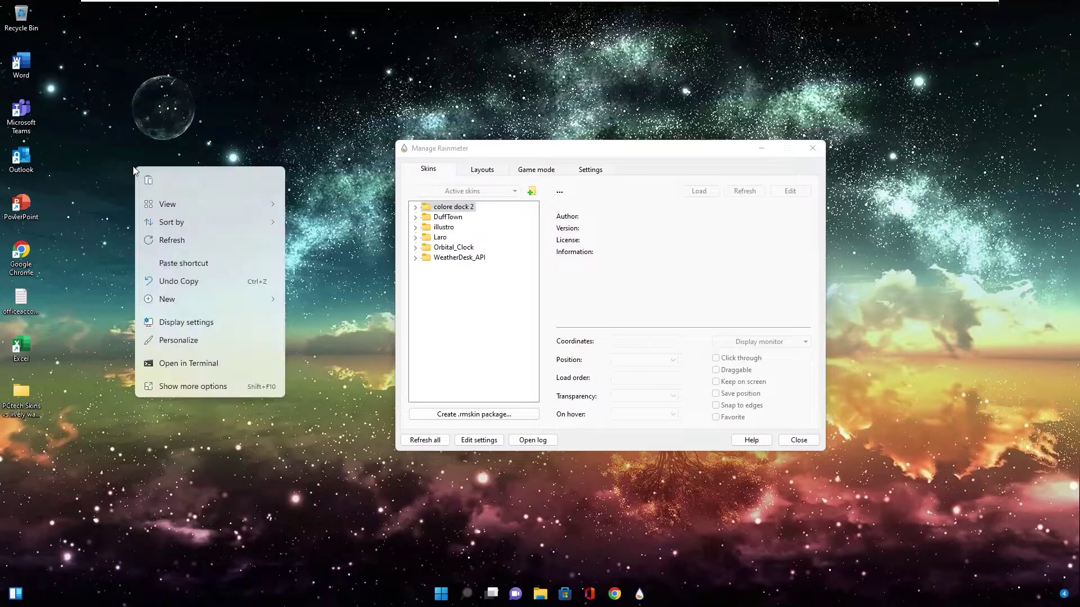
pyautogui.moveTo(204, 208)
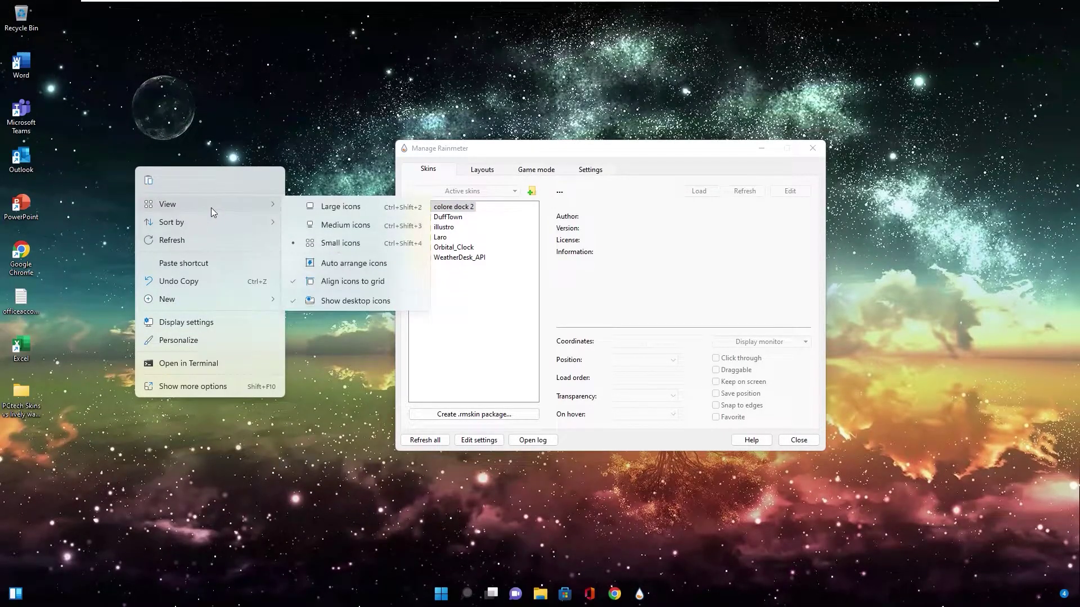
pyautogui.click(334, 301)
# Load the chrome.ini skin from the colore dock 2 collection
pyautogui.moveTo(741, 149); pyautogui.dragTo(411, 223)
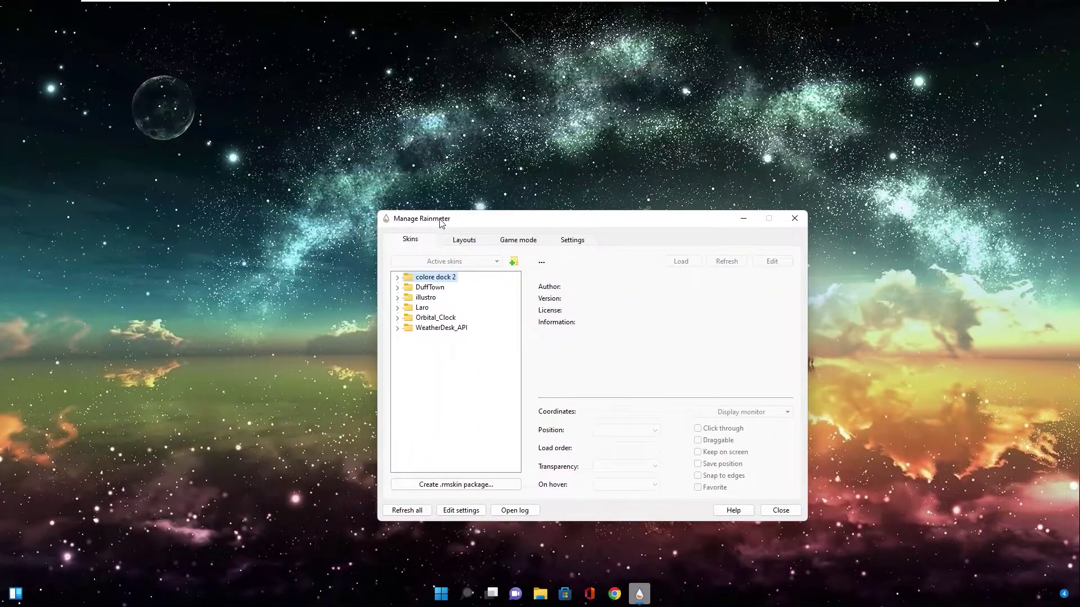
pyautogui.click(398, 277)
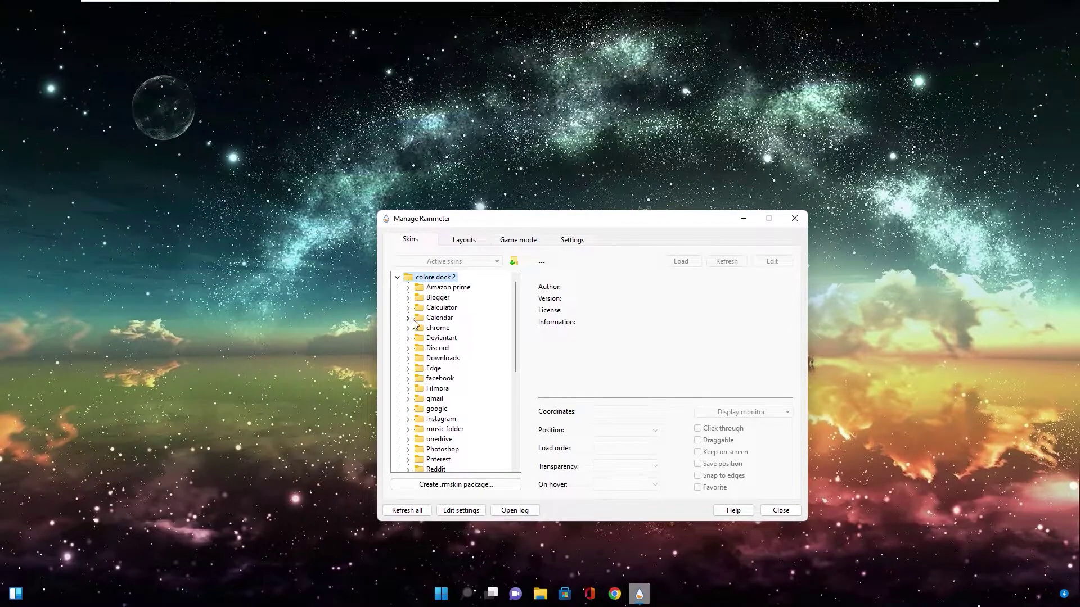
pyautogui.scroll(-3, 430, 346)
pyautogui.scroll(3, 432, 368)
pyautogui.click(408, 329)
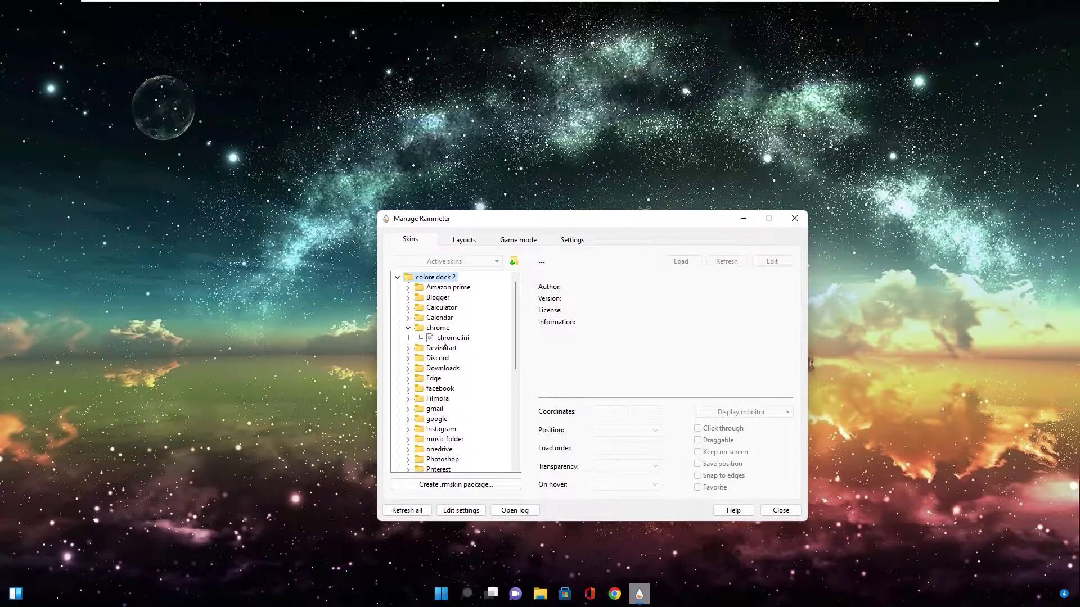
pyautogui.click(442, 340)
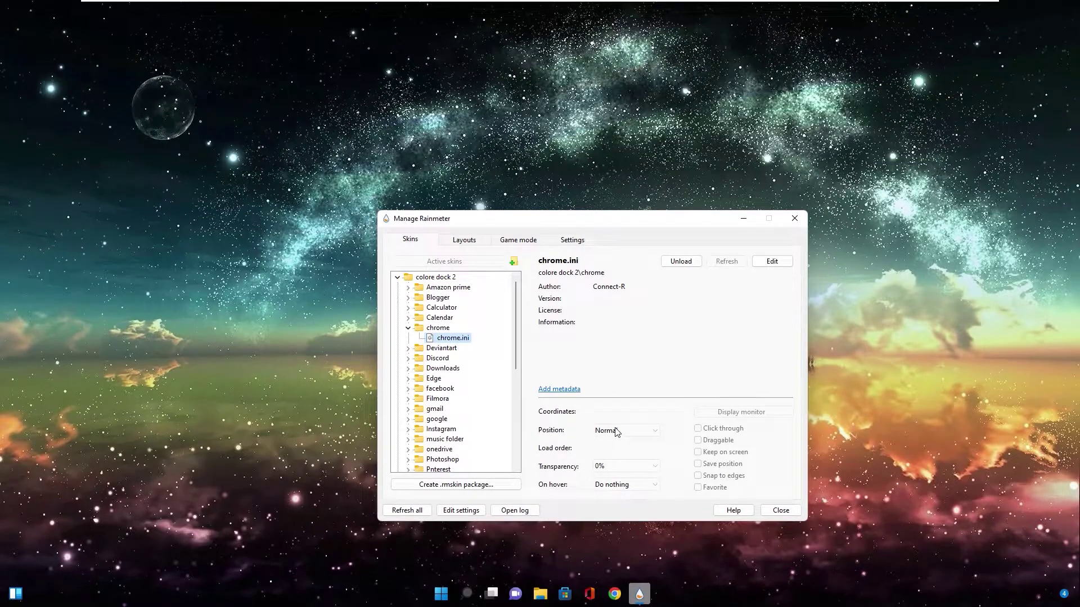
pyautogui.click(409, 328)
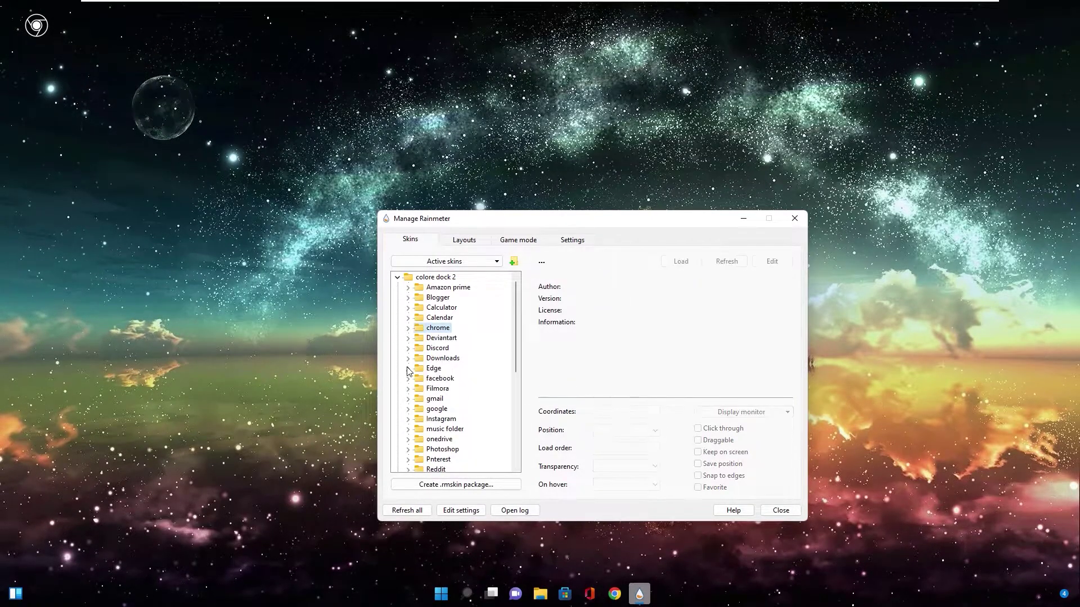
# Load the Edge.ini skin from colore dock 2 and set its position to On desktop
pyautogui.click(409, 368)
pyautogui.rightClick(448, 378)
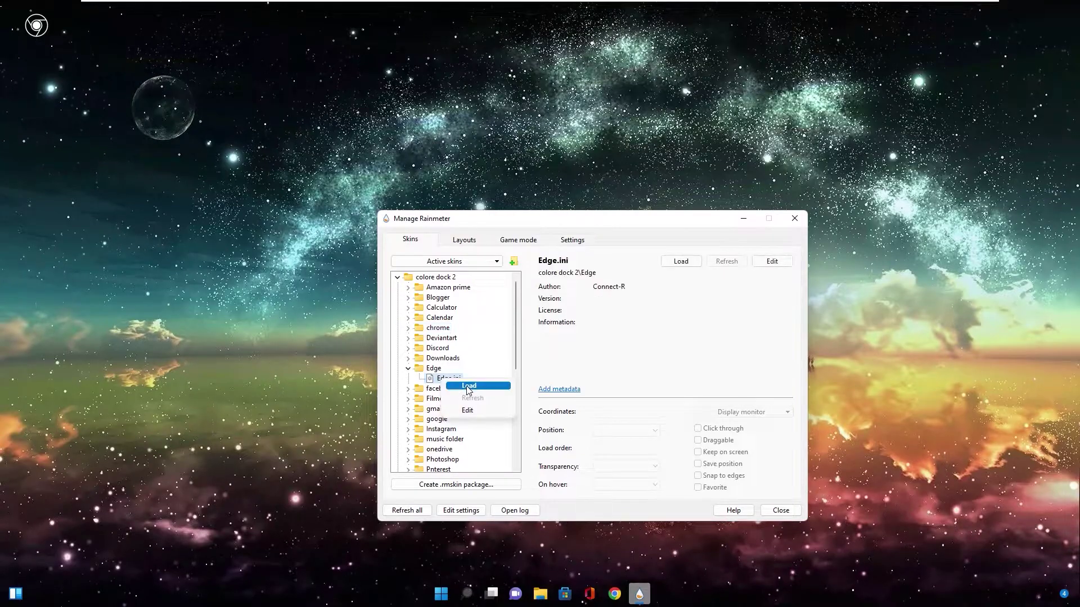
pyautogui.click(470, 386)
pyautogui.click(613, 431)
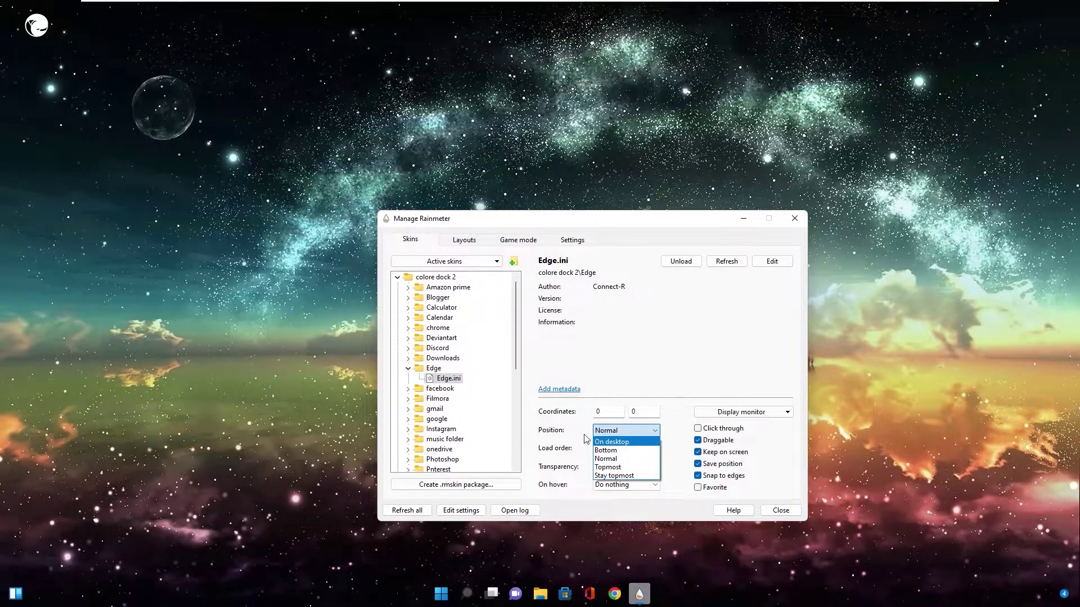
pyautogui.click(624, 442)
pyautogui.click(409, 370)
# Load the This PC.ini skin from colore dock 2 and set its position to On desktop
pyautogui.scroll(-2, 409, 378)
pyautogui.scroll(-4, 409, 378)
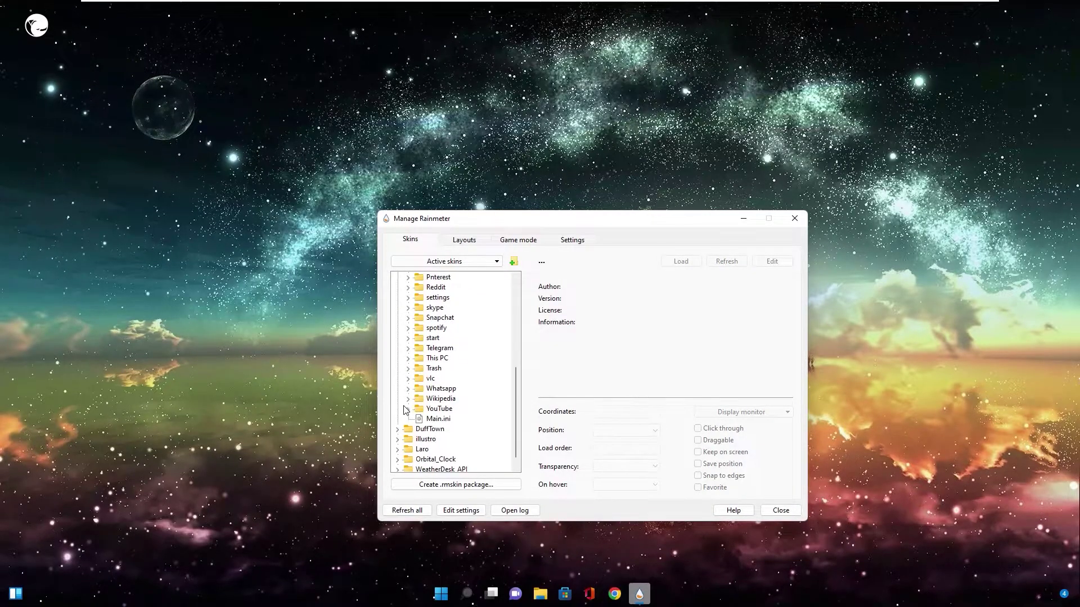
pyautogui.click(408, 359)
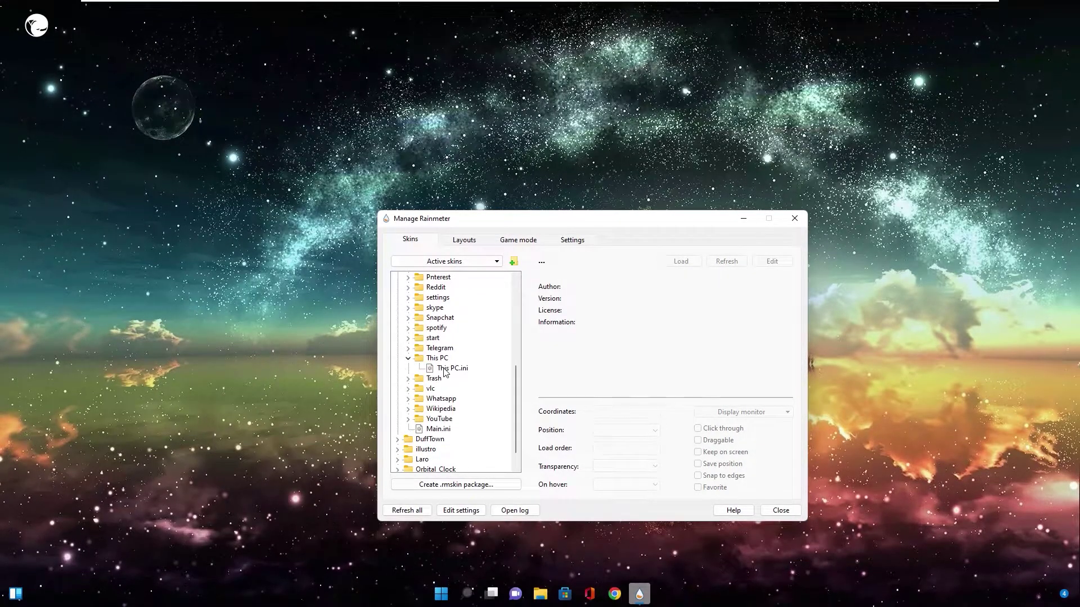
pyautogui.rightClick(432, 368)
pyautogui.click(471, 376)
pyautogui.click(624, 431)
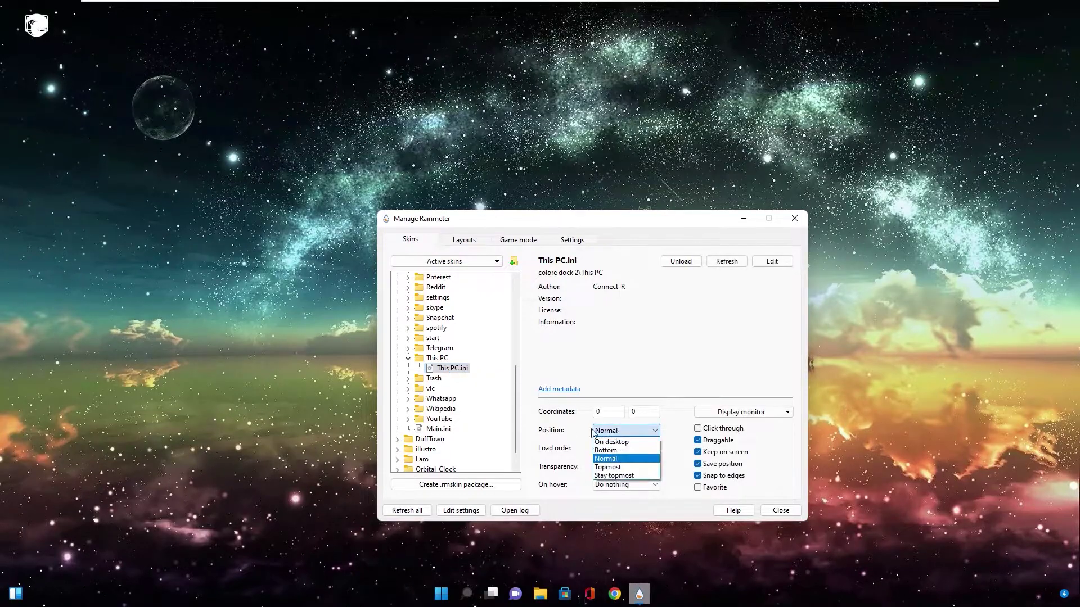
pyautogui.click(610, 443)
pyautogui.click(409, 359)
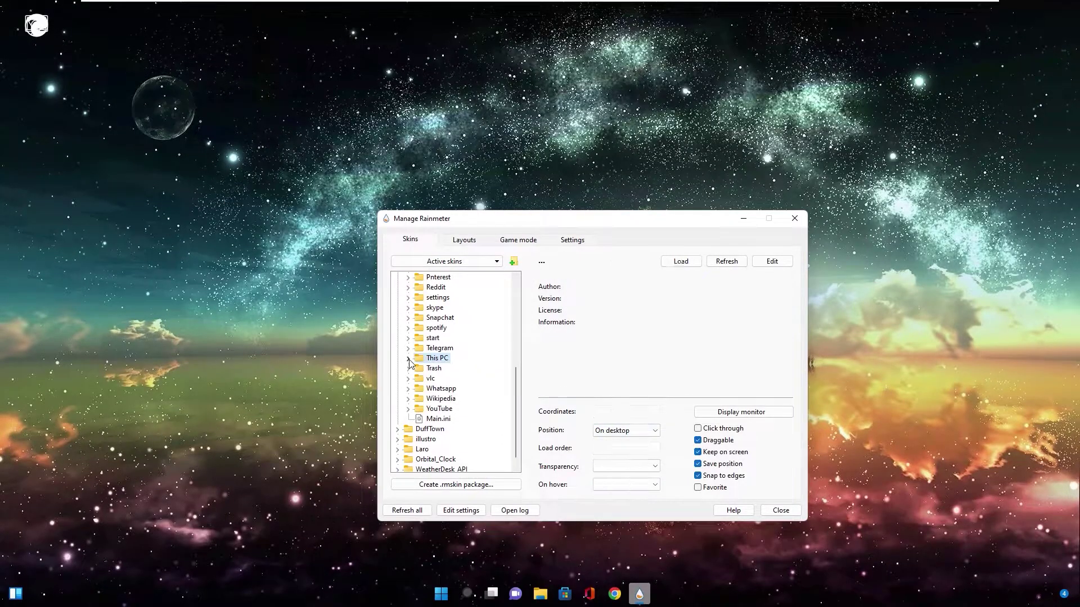
# Load YouTube.ini from colore dock 2 with position On desktop, and arrange the dock icons in a column along the desktop's left edge
pyautogui.click(408, 410)
pyautogui.rightClick(445, 422)
pyautogui.click(468, 426)
pyautogui.click(623, 431)
pyautogui.click(602, 445)
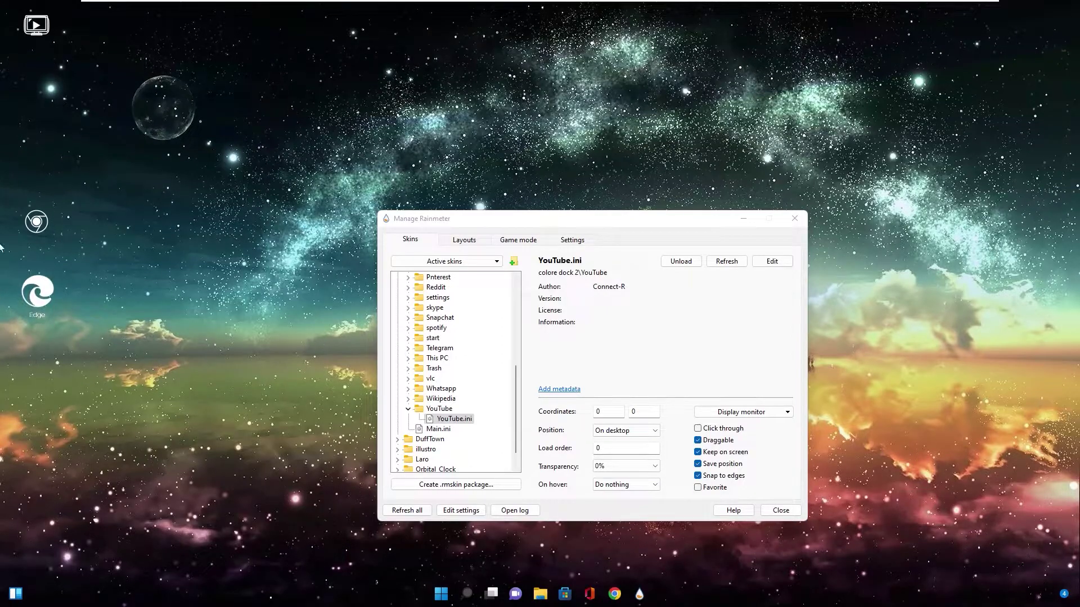
pyautogui.moveTo(24, 22); pyautogui.dragTo(1, 445)
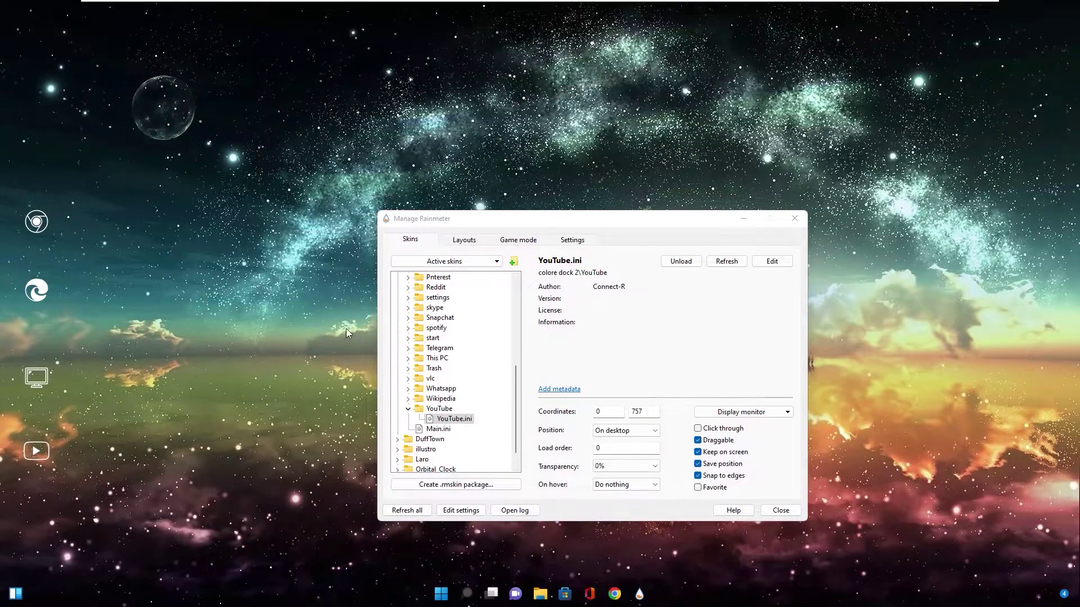
# Load the Visualizer v.1.ini skin from the DuffTown Visualizer folder
pyautogui.scroll(6, 419, 347)
pyautogui.click(397, 278)
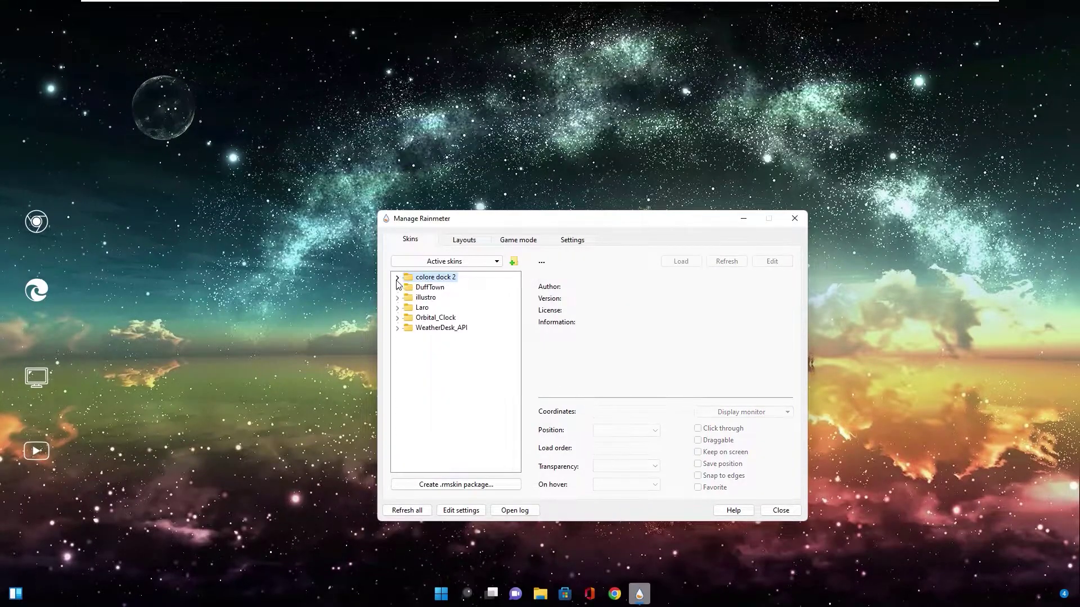
pyautogui.click(397, 288)
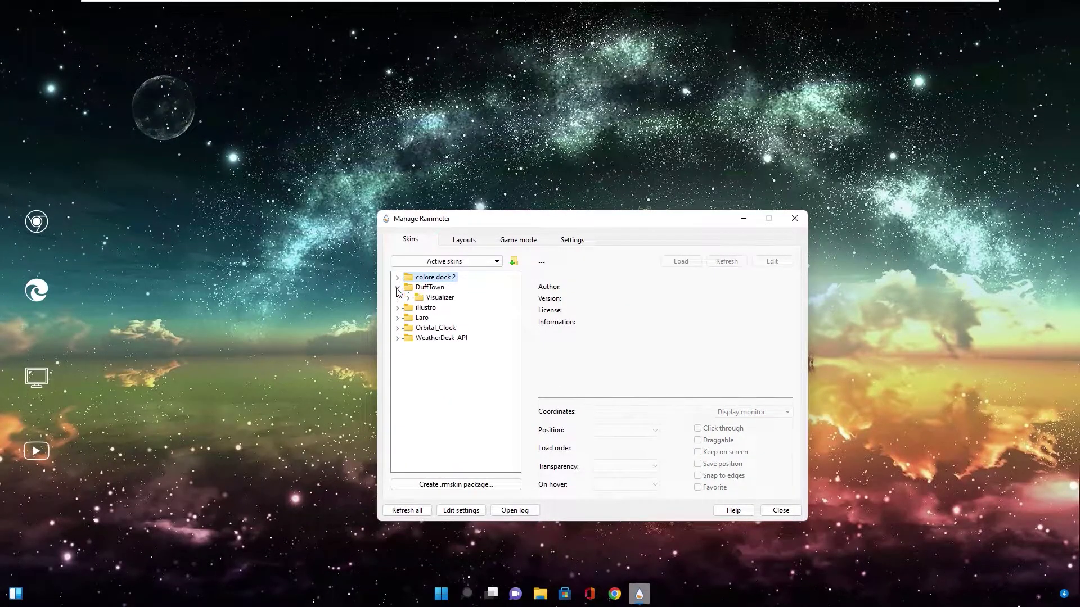
pyautogui.click(409, 298)
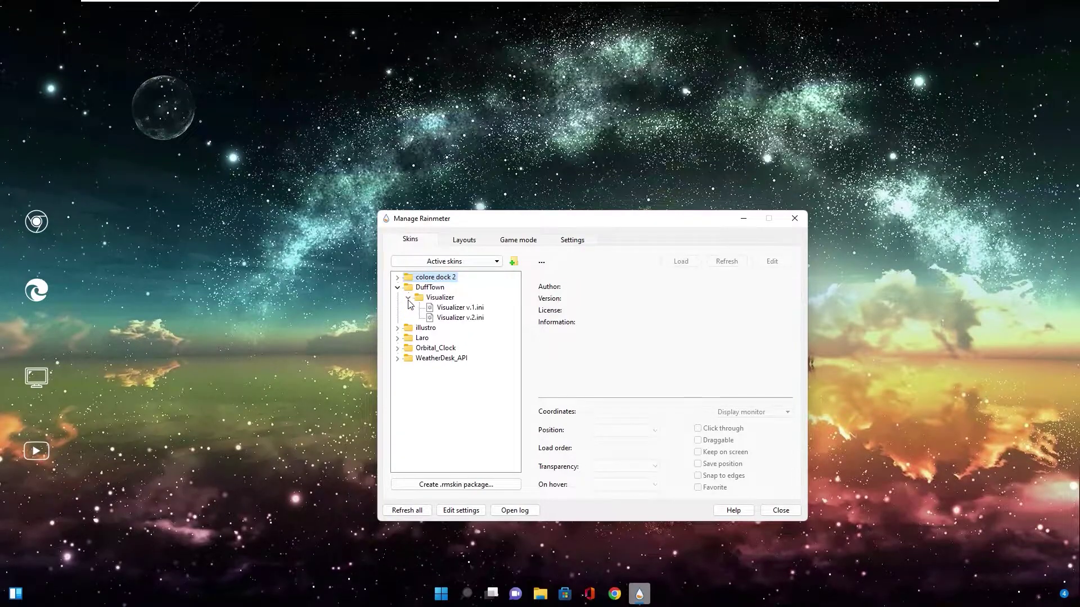
pyautogui.click(447, 310)
pyautogui.rightClick(449, 311)
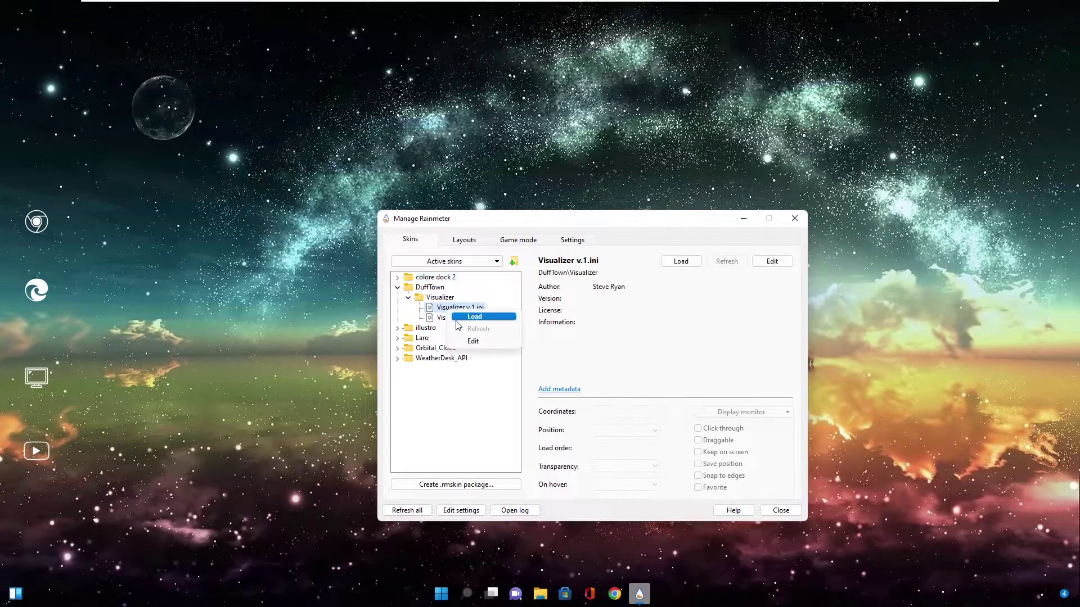
pyautogui.click(462, 324)
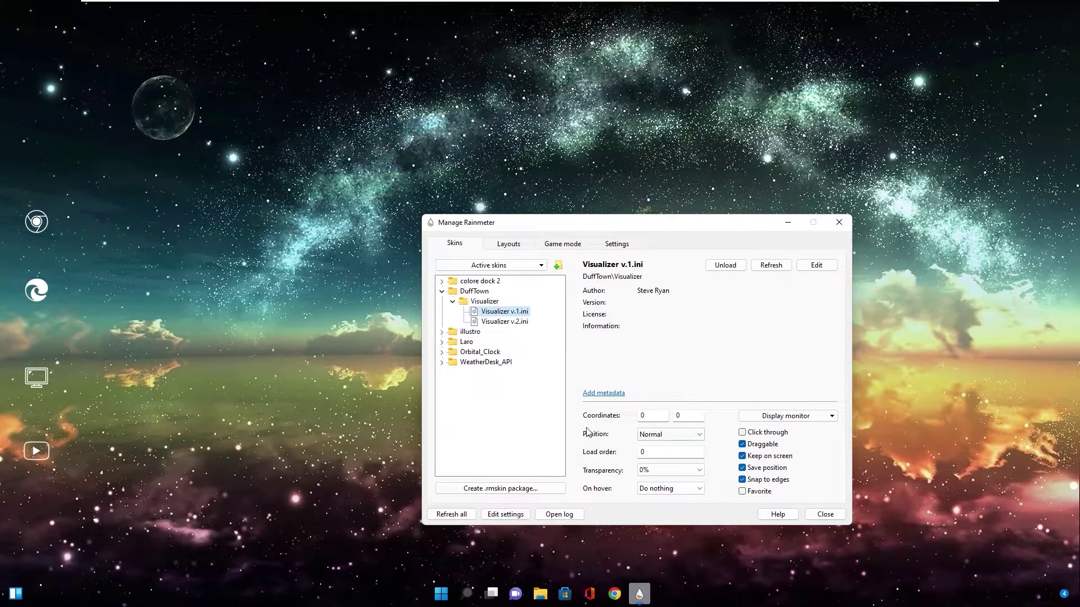
# Set the Visualizer v.1.ini skin's position to On desktop
pyautogui.click(647, 435)
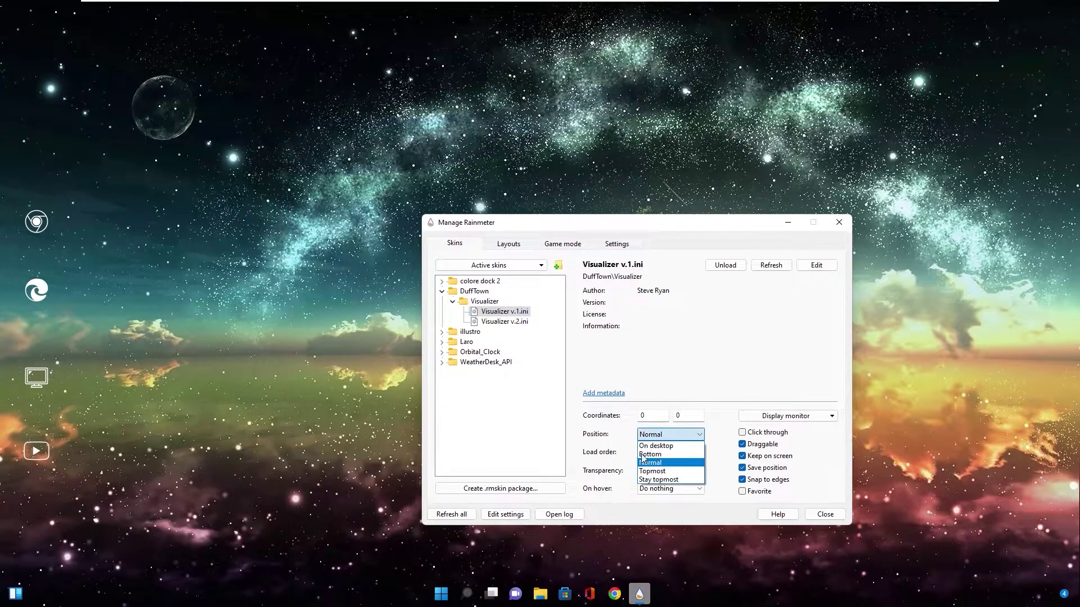
pyautogui.click(658, 446)
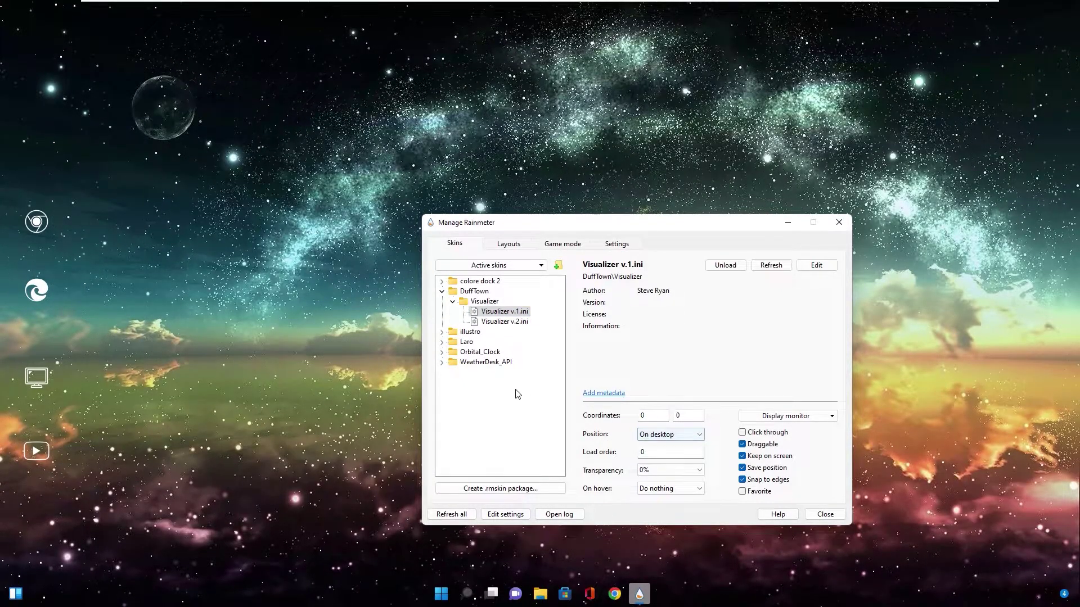
pyautogui.click(441, 292)
# Load the Date.ini skin from the Laro Date folder and set its position to On desktop
pyautogui.click(442, 313)
pyautogui.click(452, 322)
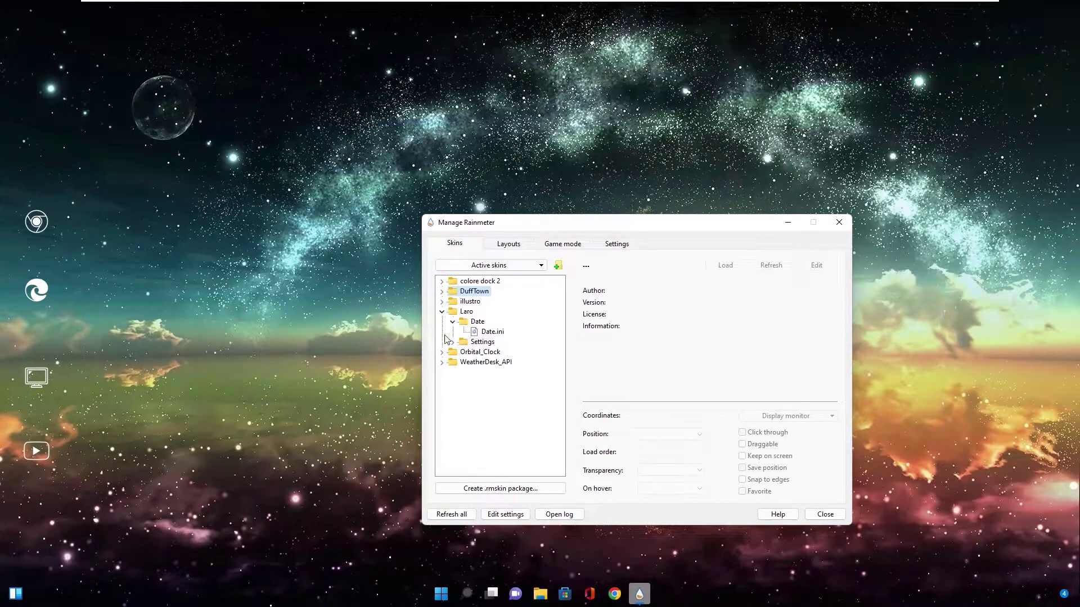
pyautogui.click(489, 332)
pyautogui.rightClick(488, 334)
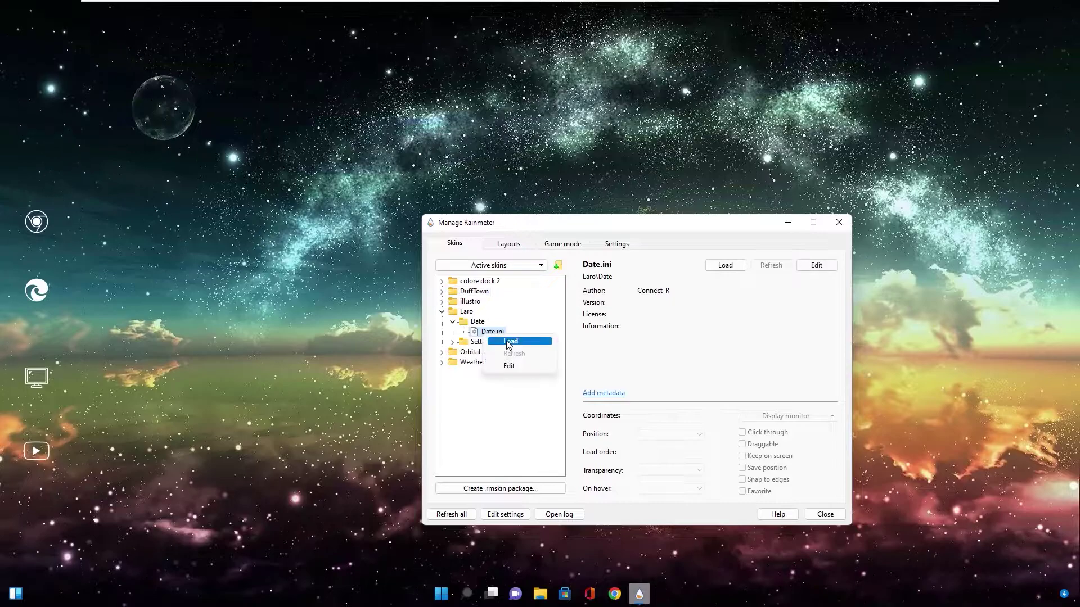
pyautogui.click(504, 342)
pyautogui.click(649, 439)
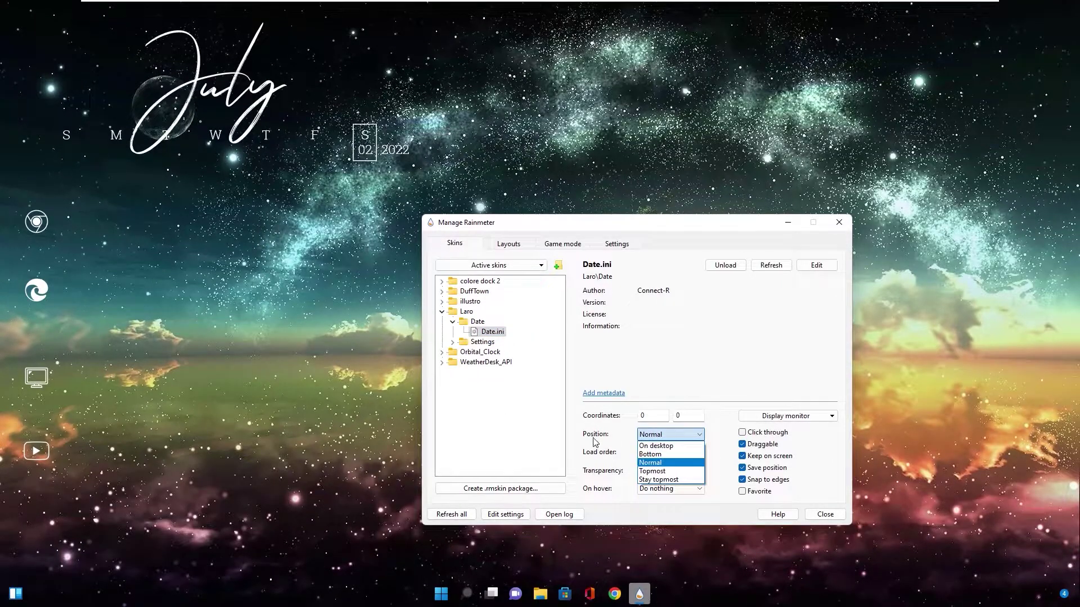
pyautogui.click(661, 450)
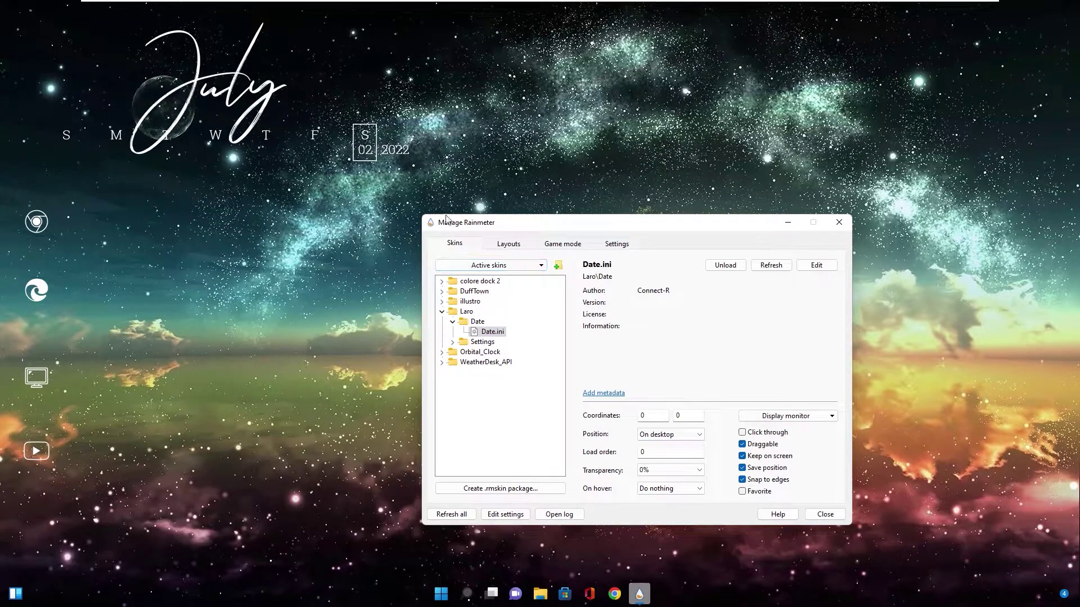
# Move the date skin to the middle of the desktop, just beside the tree in the wallpaper
pyautogui.moveTo(502, 226); pyautogui.dragTo(78, 285)
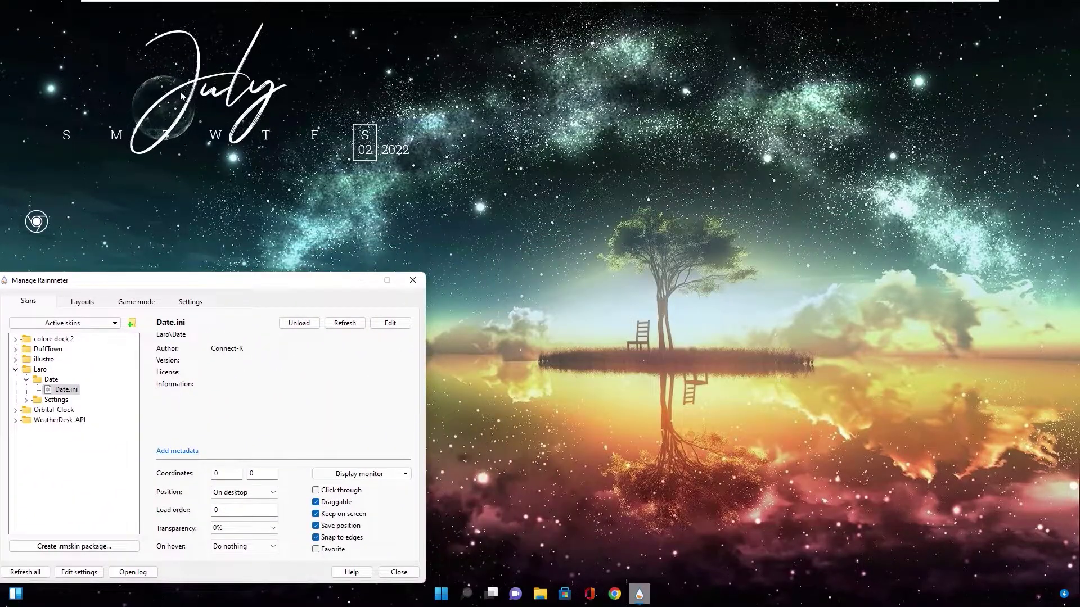
pyautogui.moveTo(193, 84); pyautogui.dragTo(485, 234)
pyautogui.moveTo(242, 279); pyautogui.dragTo(583, 176)
pyautogui.click(366, 264)
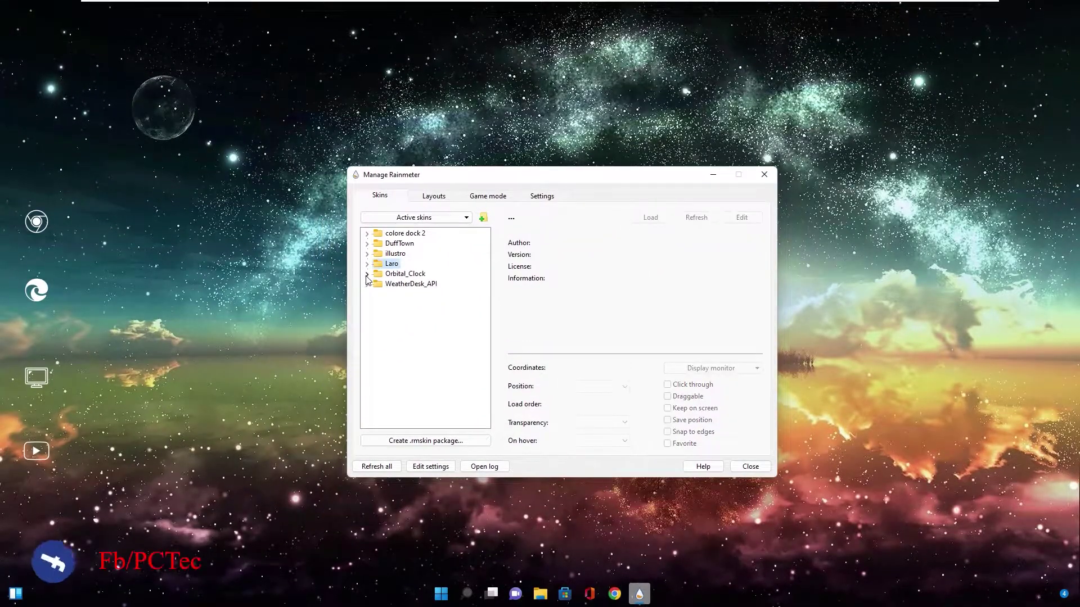
# Load Orbital_Clock.ini with position On desktop and place the clock over the clouds to the right of the wallpaper's tree
pyautogui.click(367, 273)
pyautogui.rightClick(399, 285)
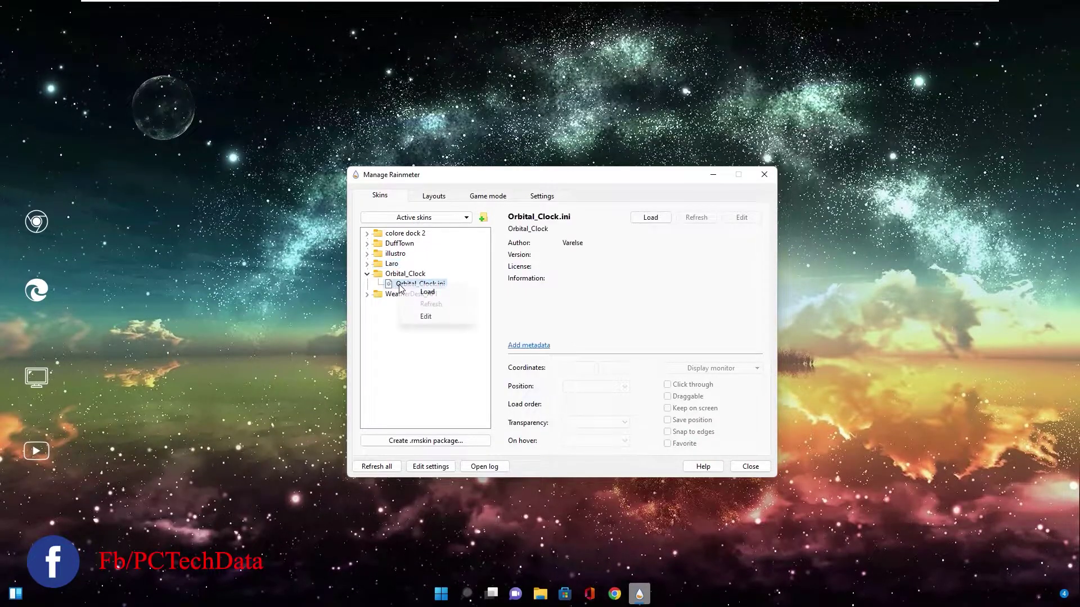
pyautogui.click(427, 294)
pyautogui.click(580, 392)
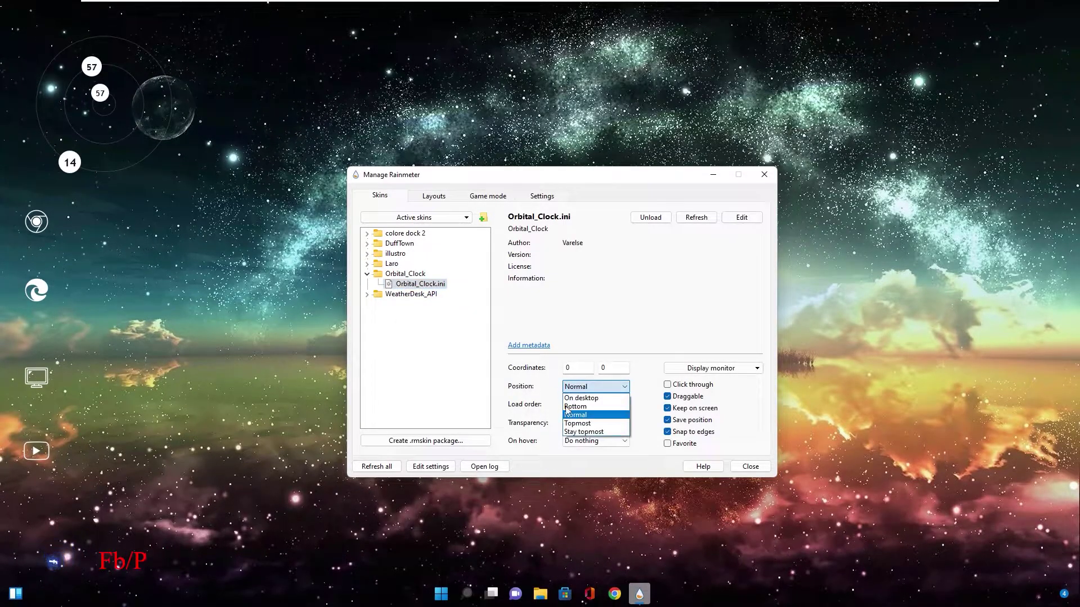
pyautogui.click(585, 404)
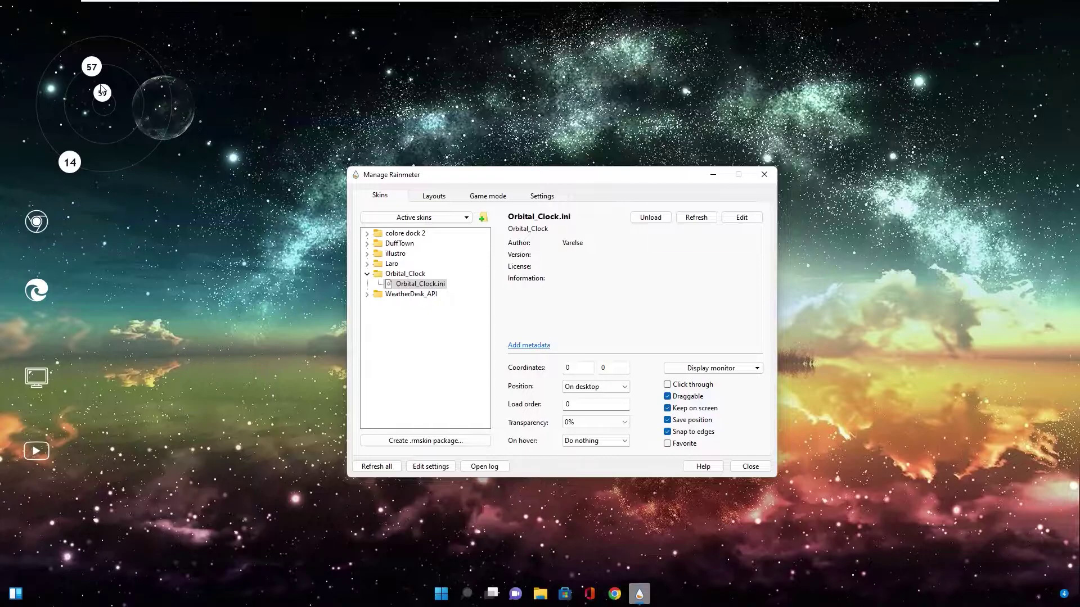
pyautogui.moveTo(100, 94); pyautogui.dragTo(900, 351)
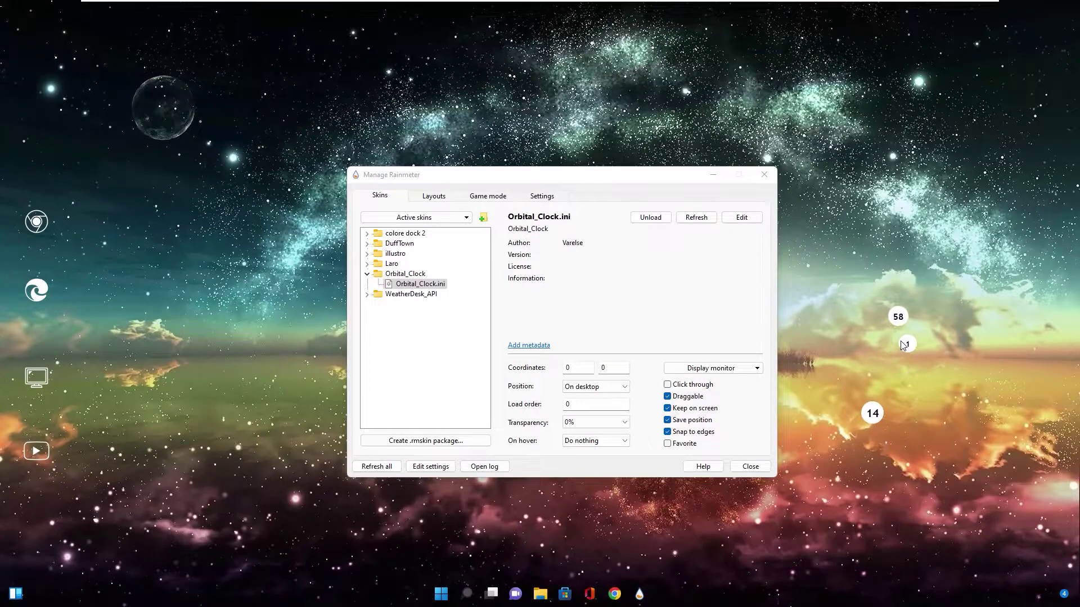
# Load the WeatherDesk.ini skin from WeatherDesk_API and set its position to On desktop
pyautogui.doubleClick(417, 290)
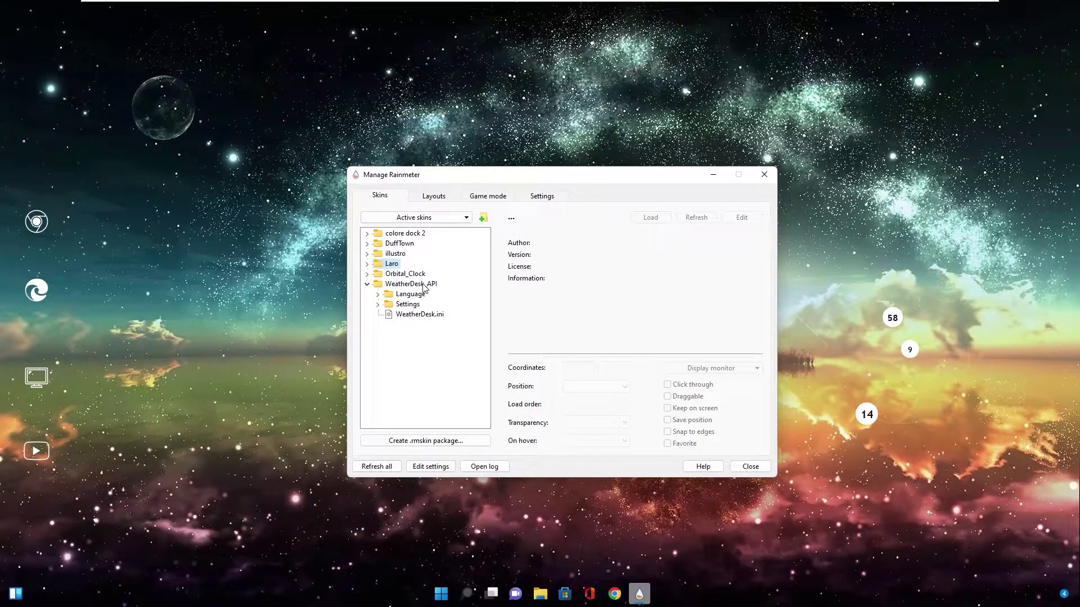
pyautogui.rightClick(409, 319)
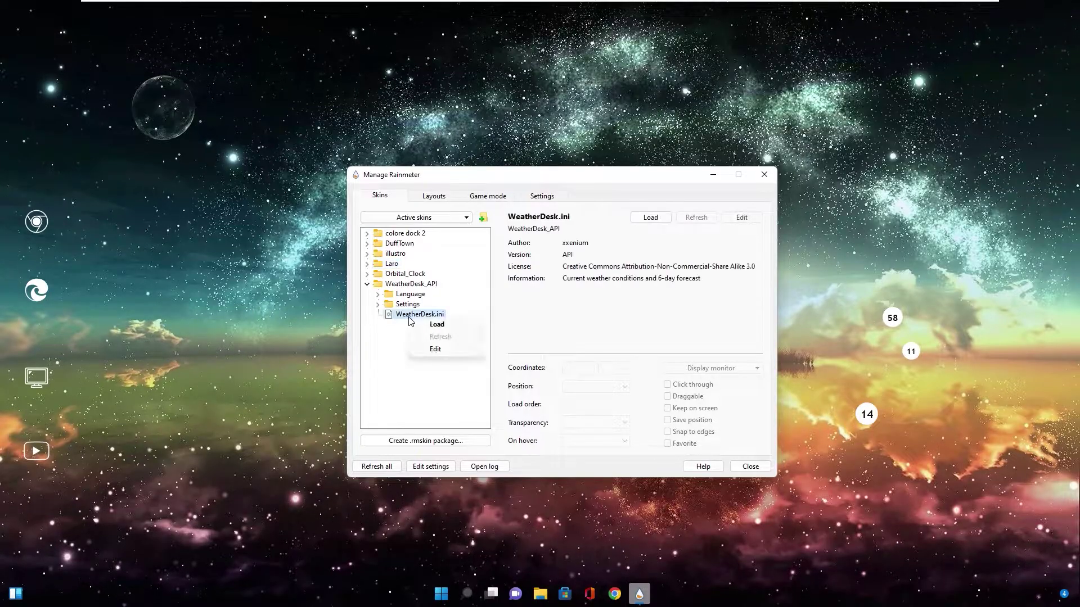
pyautogui.click(433, 331)
pyautogui.click(585, 387)
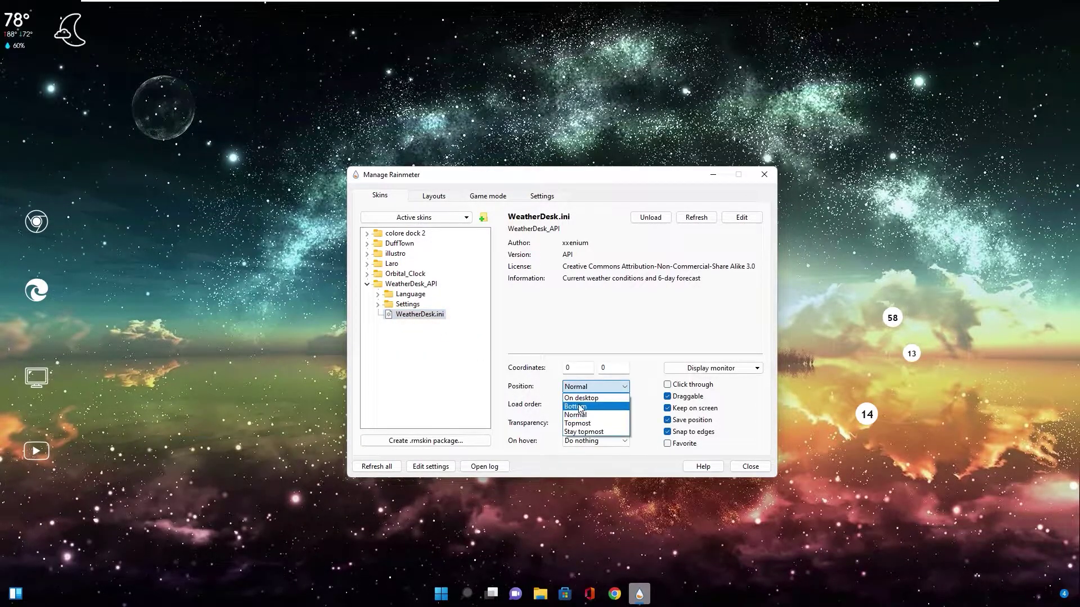
pyautogui.click(584, 402)
pyautogui.click(367, 285)
pyautogui.click(712, 175)
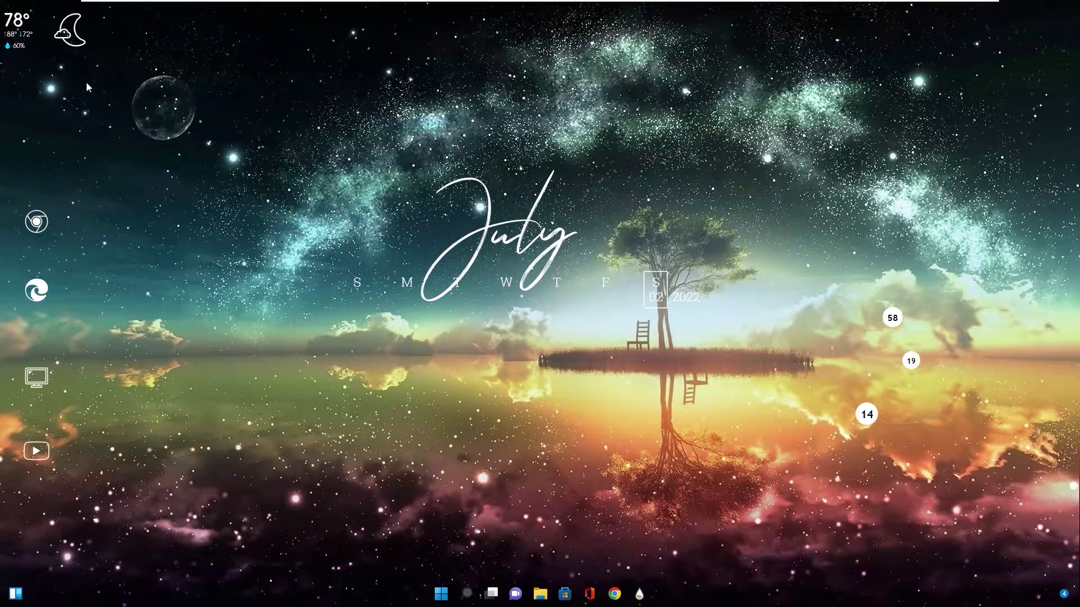
# Place the weather skin just below the date's weekday row and lower the visualizer to the wallpaper's horizon
pyautogui.moveTo(19, 27); pyautogui.dragTo(495, 331)
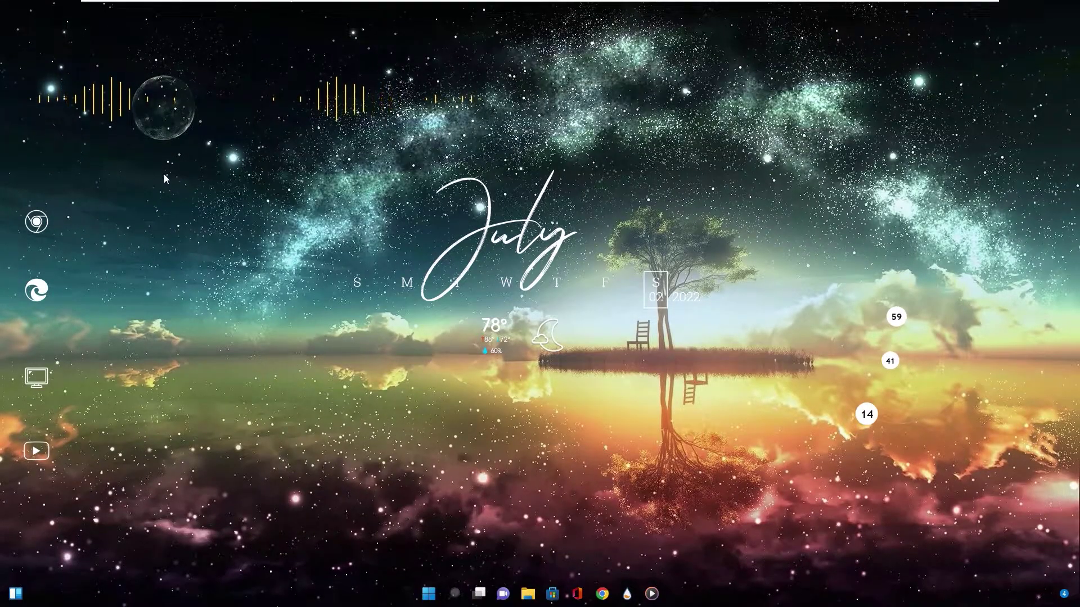
pyautogui.moveTo(127, 107); pyautogui.dragTo(140, 356)
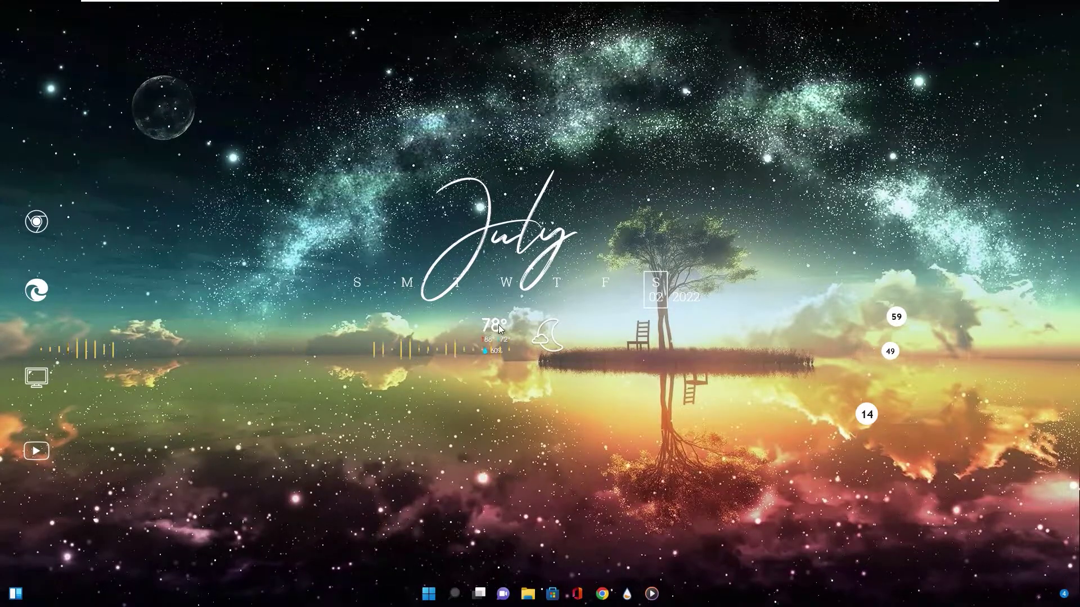
pyautogui.moveTo(558, 344)
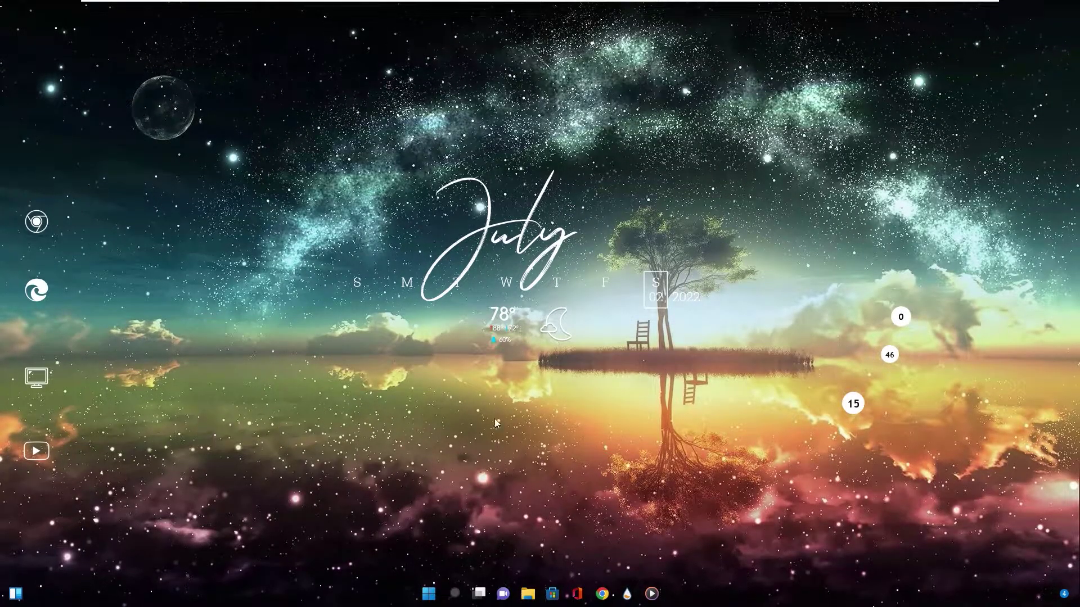
# Load the Settings.ini skin from WeatherDesk_API and bring its settings panel to the middle of the desktop
pyautogui.click(627, 593)
pyautogui.moveTo(446, 179); pyautogui.dragTo(409, 170)
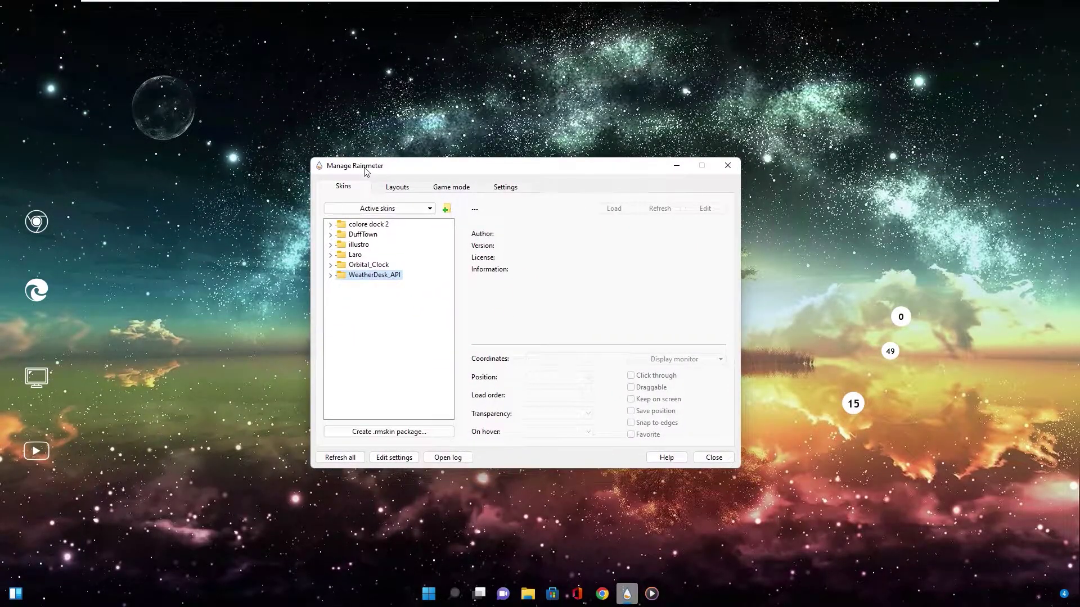
pyautogui.click(331, 275)
pyautogui.click(342, 296)
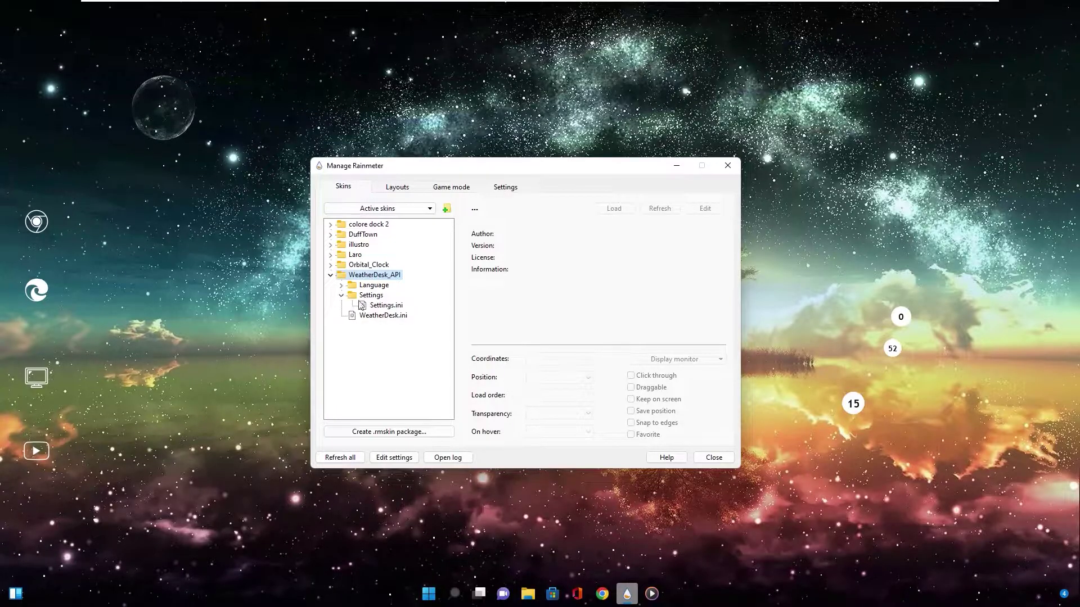
pyautogui.rightClick(382, 305)
pyautogui.click(402, 315)
pyautogui.click(678, 165)
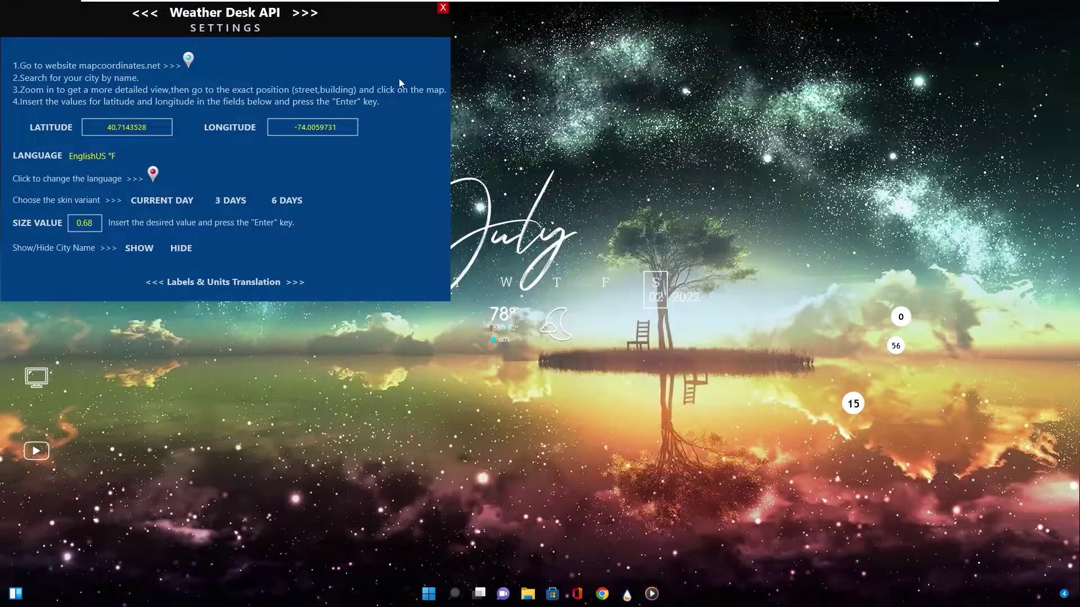
pyautogui.moveTo(114, 21); pyautogui.dragTo(484, 241)
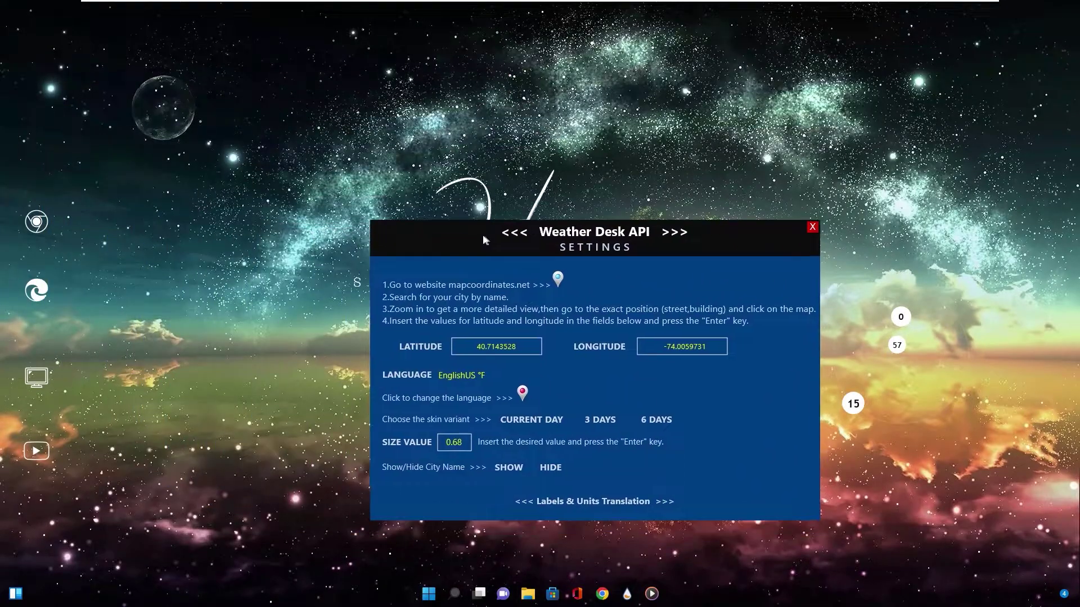
# Open mapcoordinates.net from the weather settings and look up the coordinates of Haiphong, Vietnam
pyautogui.click(559, 279)
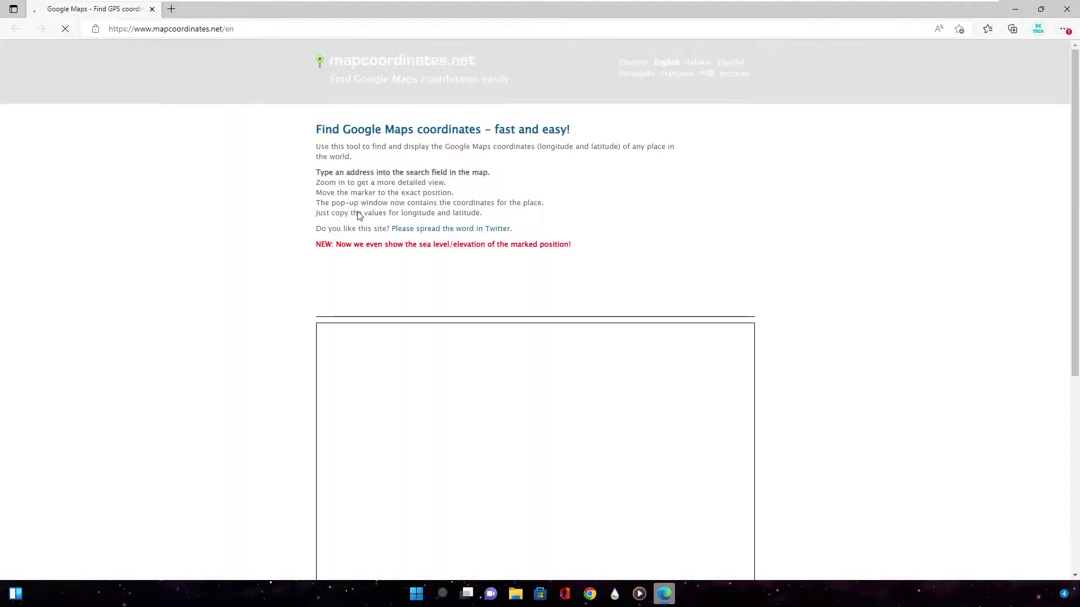
pyautogui.scroll(-3, 284, 302)
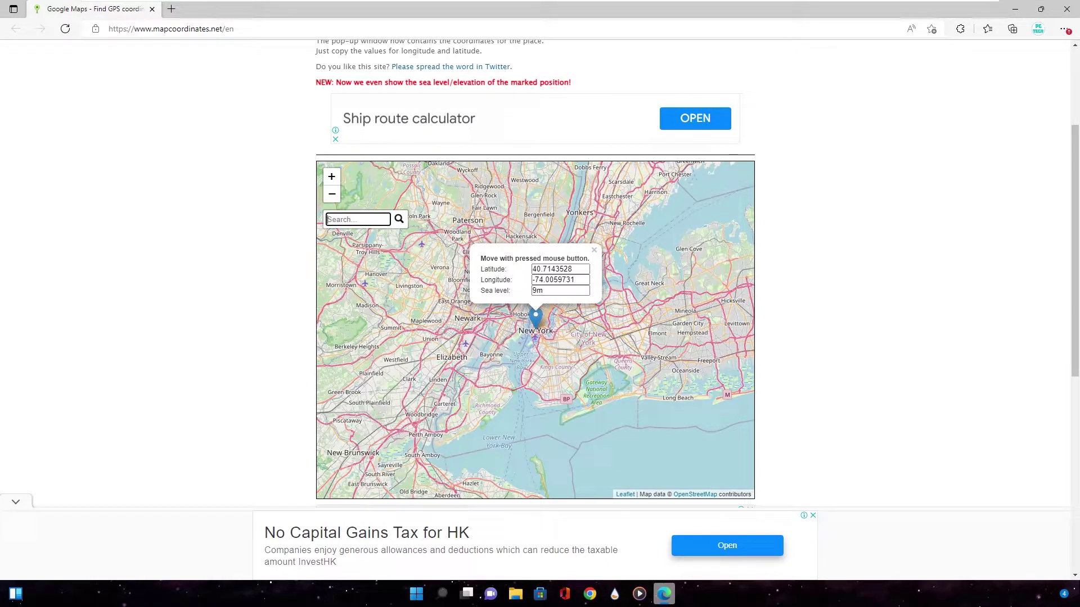
pyautogui.write('haiphong')
pyautogui.press('Return')
pyautogui.click(364, 244)
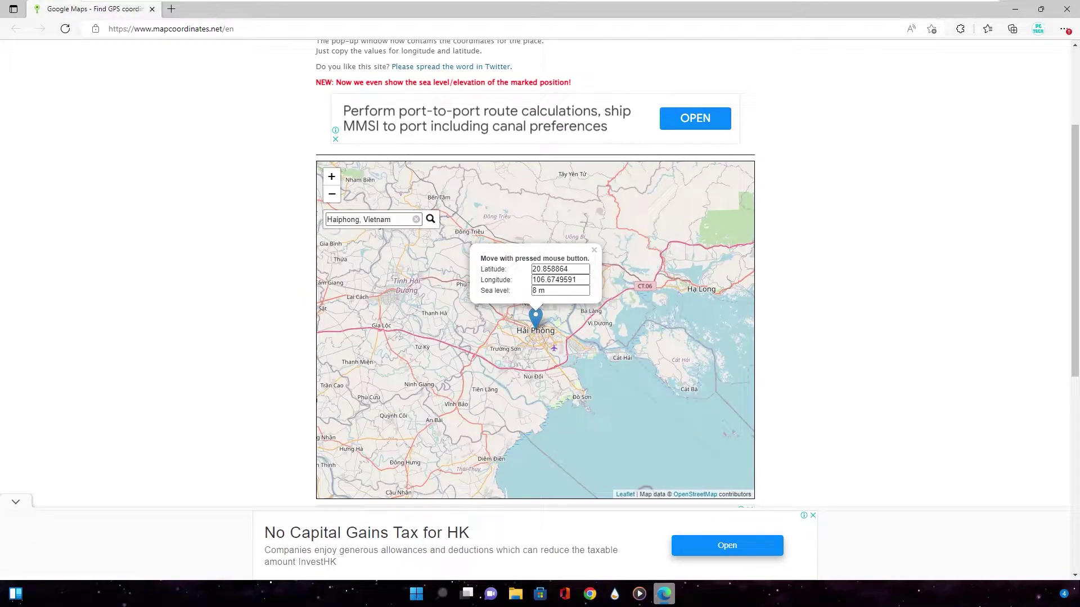
# Copy Haiphong's latitude from the map and set the weather skin's latitude to 20.858864
pyautogui.click(549, 269)
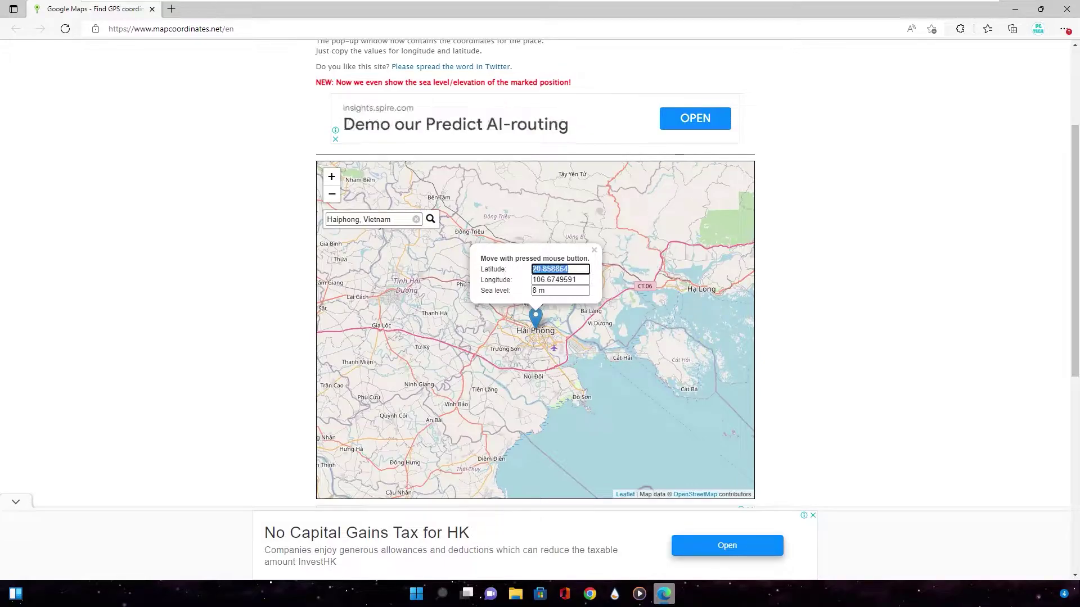
pyautogui.moveTo(614, 594)
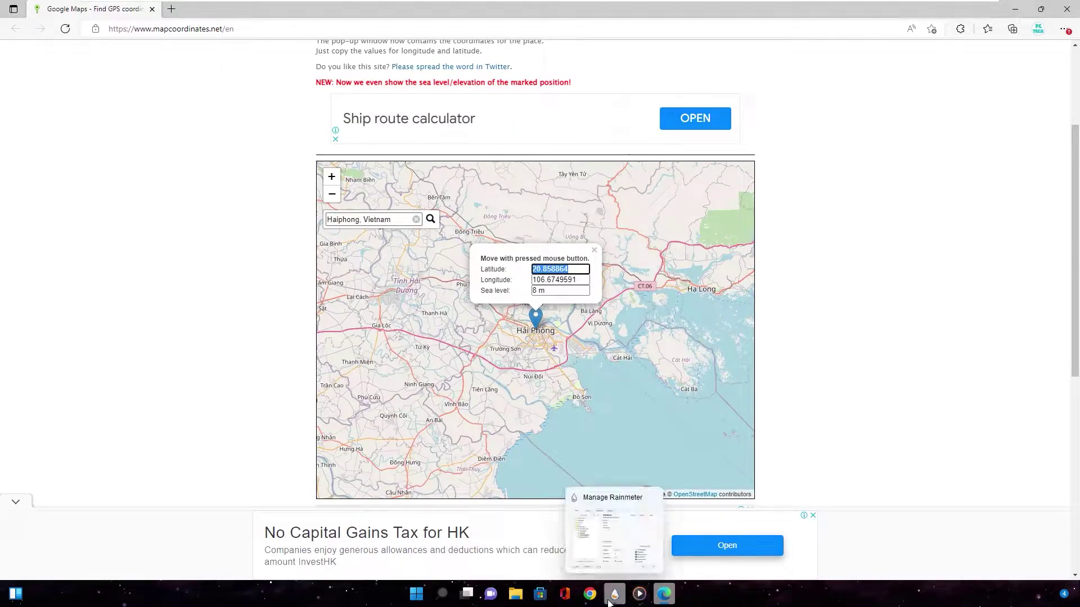
pyautogui.click(1014, 11)
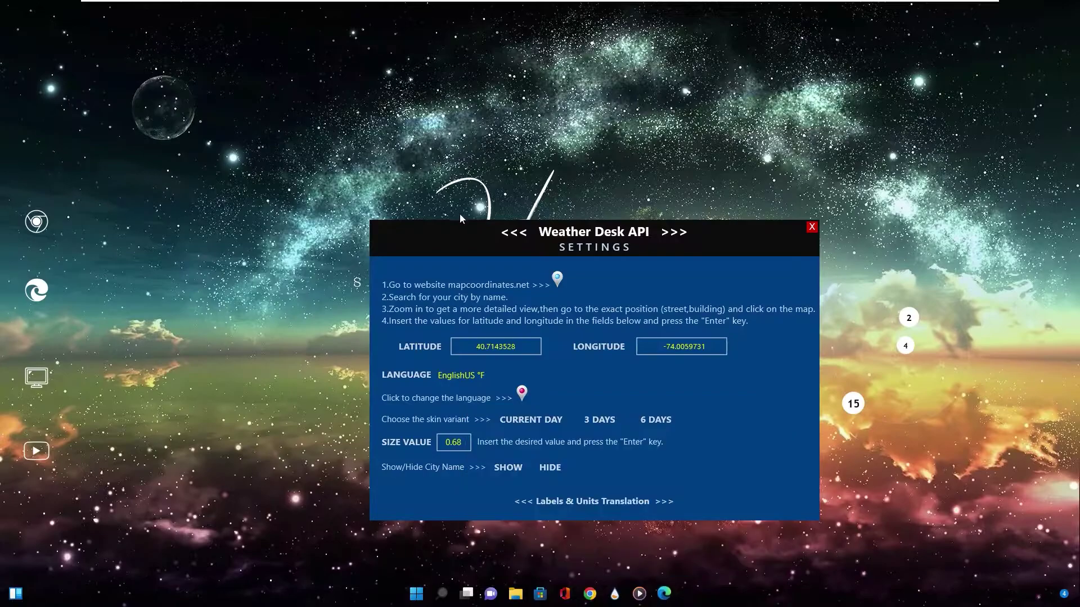
pyautogui.write('20.858864')
pyautogui.press('Return')
# Copy Haiphong's longitude from the map and set the weather skin's longitude to 106.6749591
pyautogui.click(664, 594)
pyautogui.click(578, 280)
pyautogui.hotkey('ctrl', 'a')
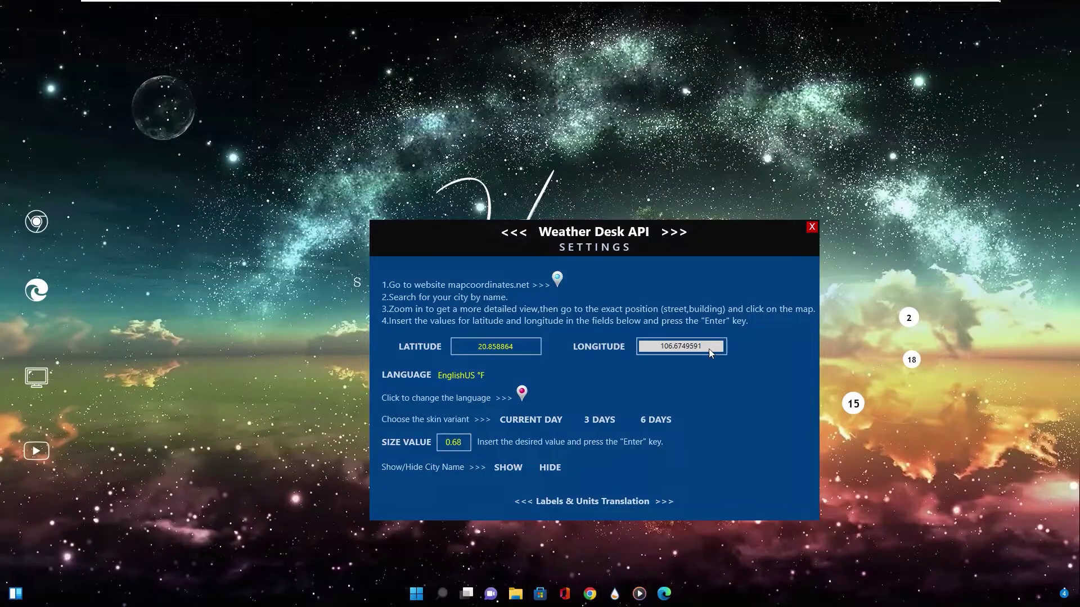
pyautogui.press('Return')
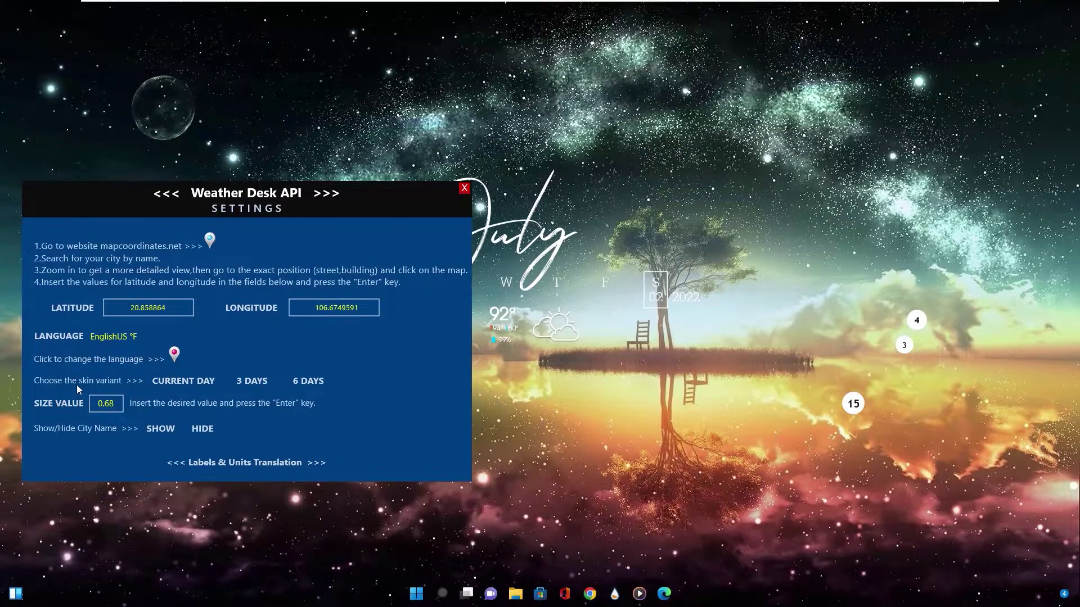
# Try the weather skin's 3 DAYS and 6 DAYS variants and settle on CURRENT DAY
pyautogui.click(181, 387)
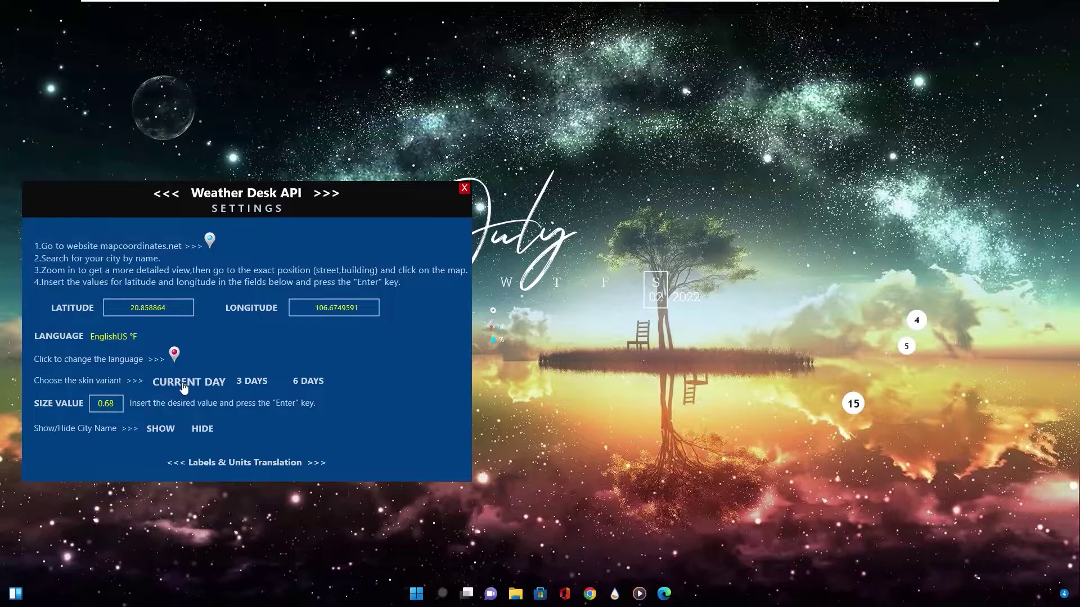
pyautogui.click(260, 387)
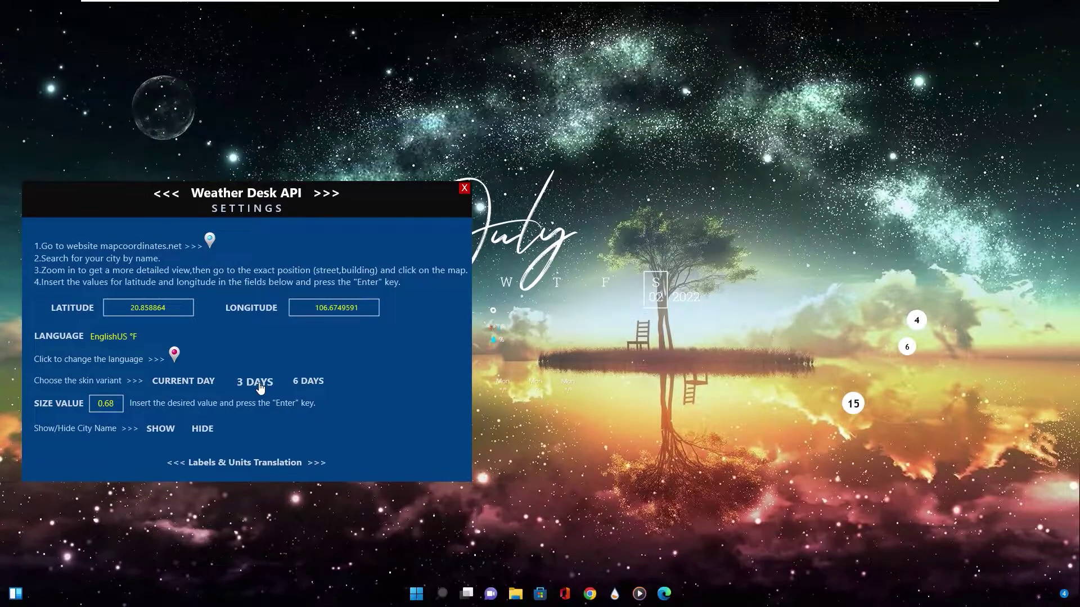
pyautogui.click(314, 385)
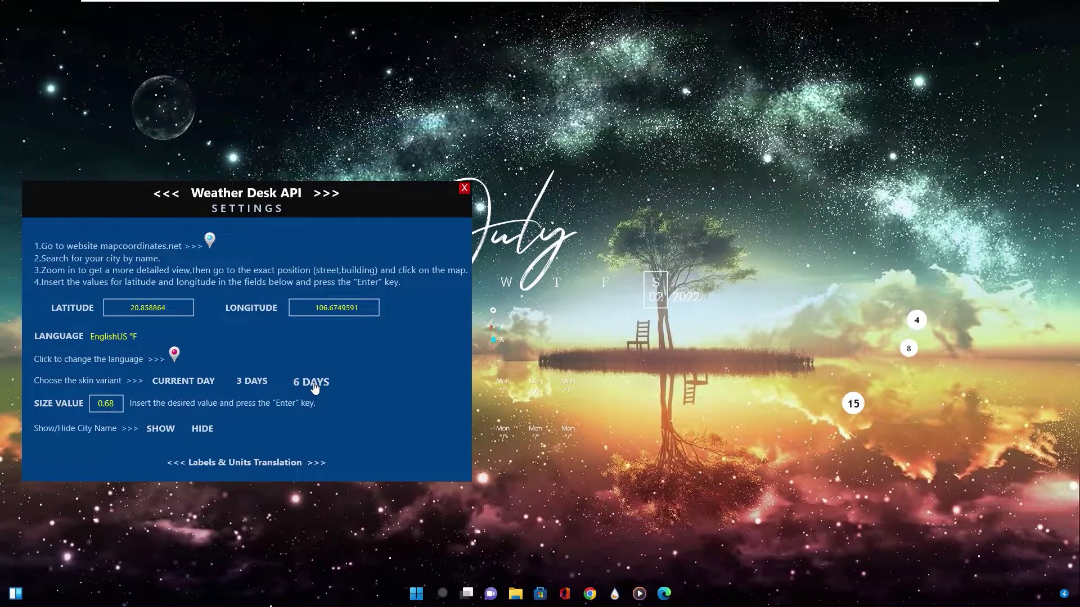
pyautogui.click(180, 387)
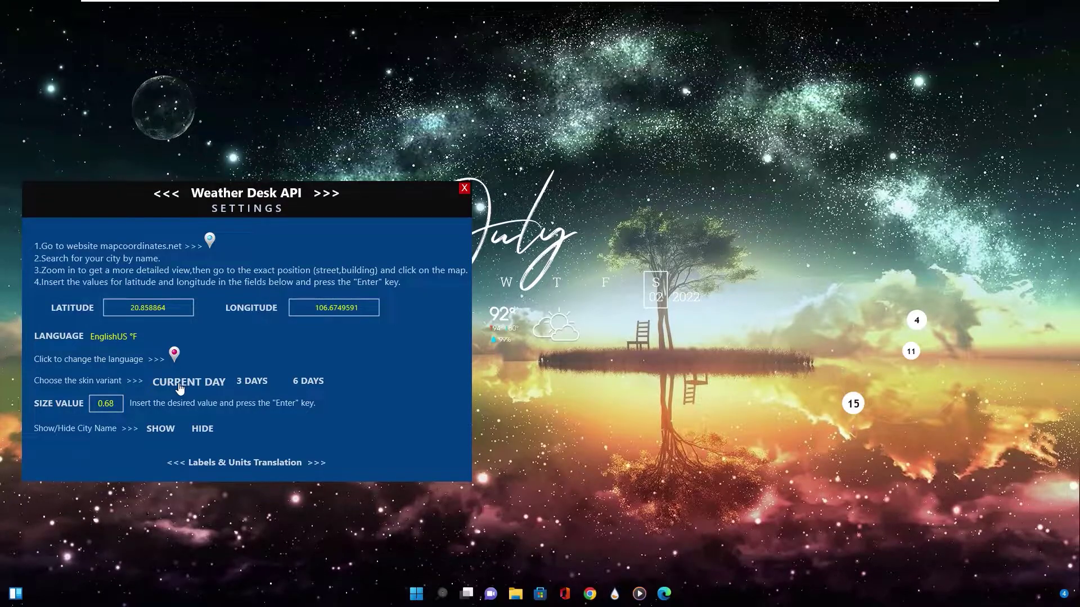
# Try a size value of 1 for the weather skin, and set it back to 0.68
pyautogui.doubleClick(95, 404)
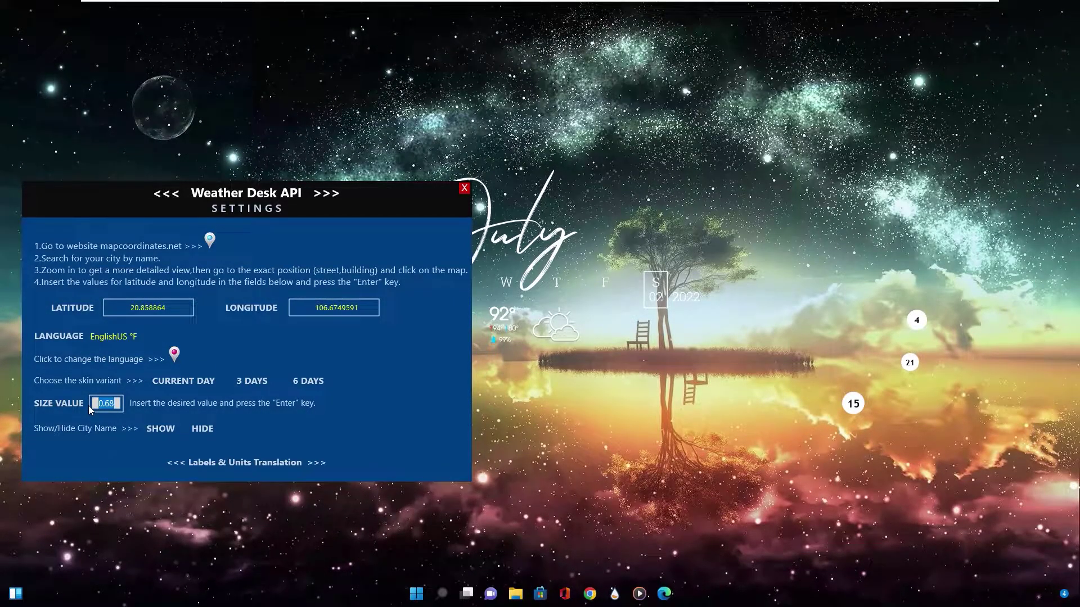
pyautogui.write('1')
pyautogui.press('Return')
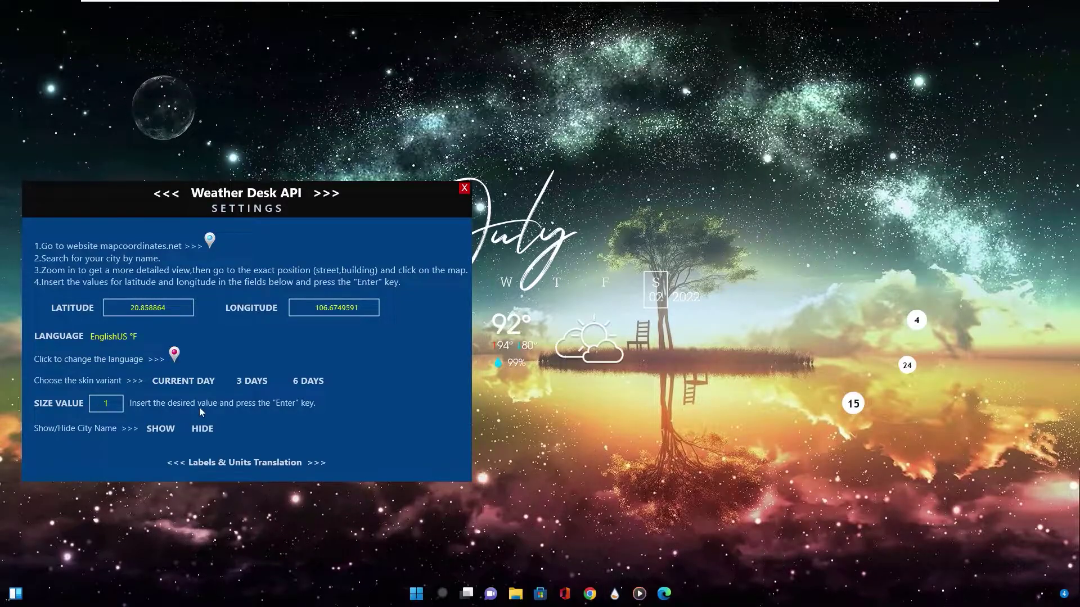
pyautogui.doubleClick(116, 405)
pyautogui.write('0.')
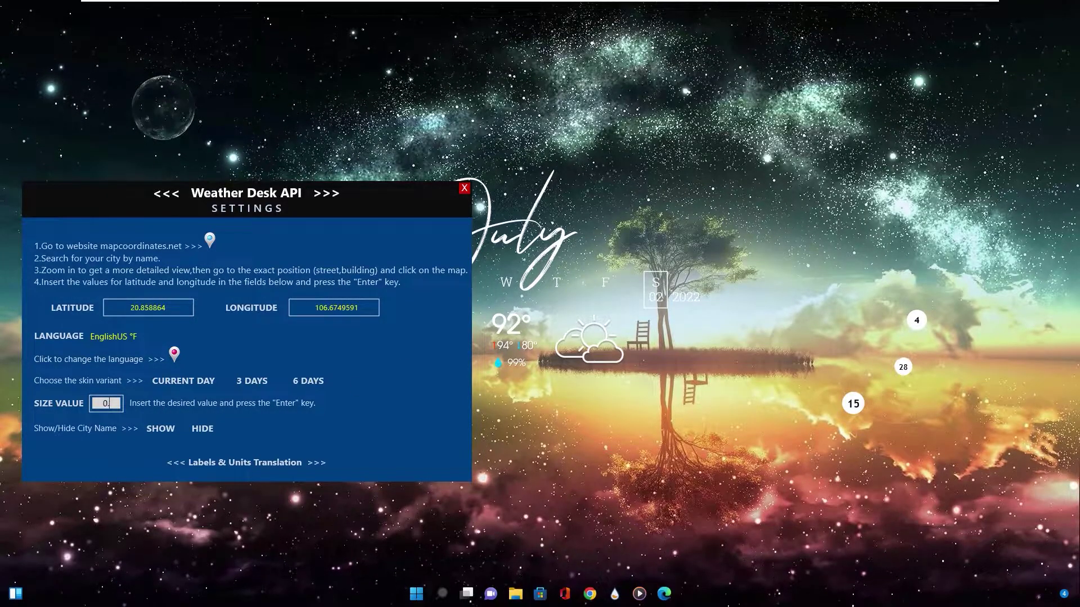
pyautogui.write('68')
pyautogui.press('Return')
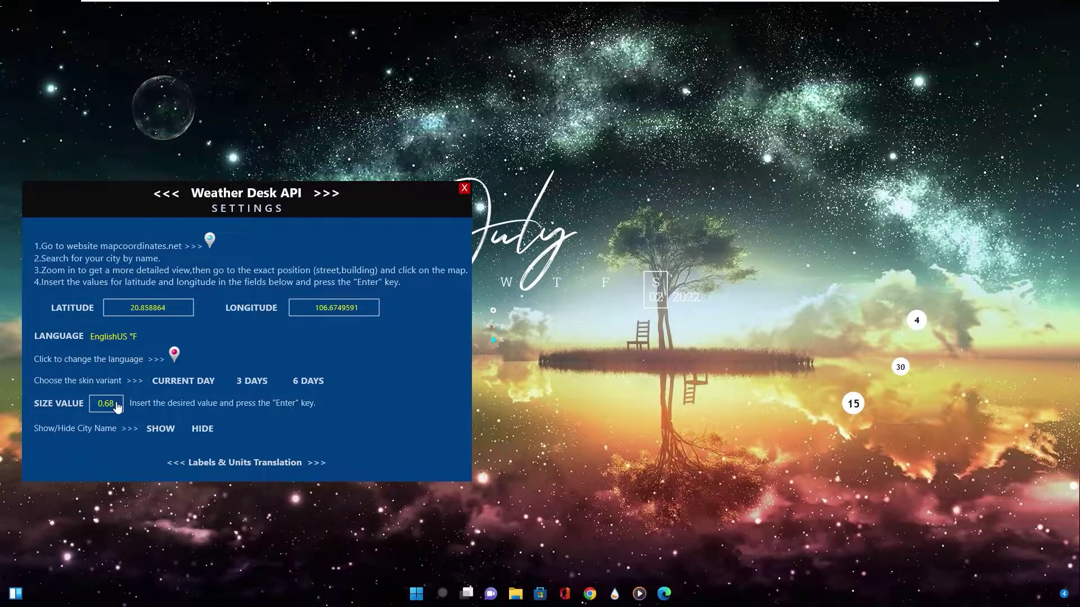
# Try showing the city name on the weather skin, hide it, and close the weather settings
pyautogui.click(171, 436)
pyautogui.click(204, 431)
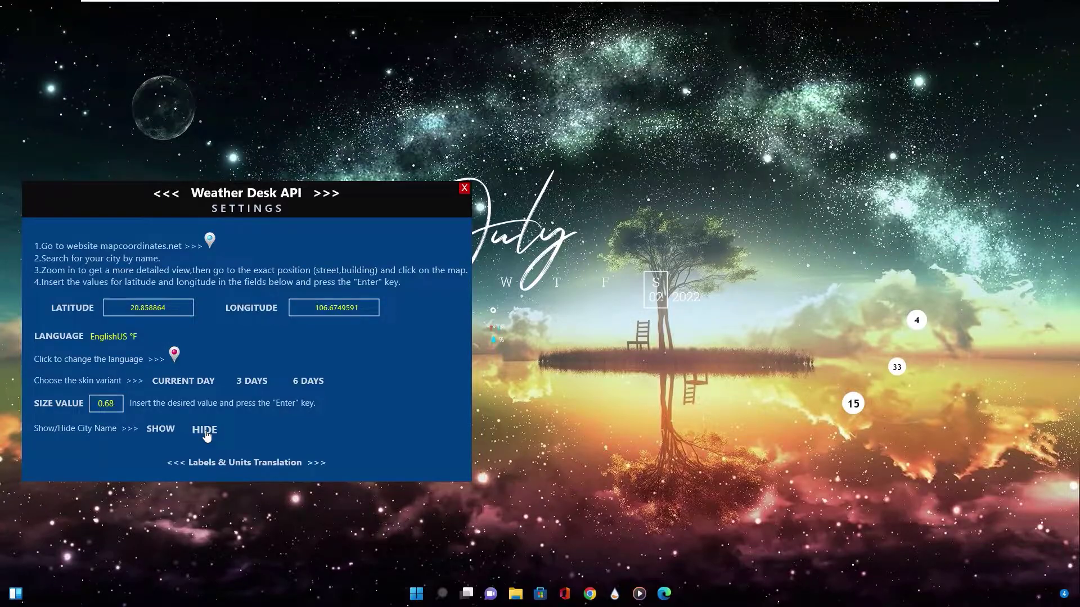
pyautogui.click(465, 189)
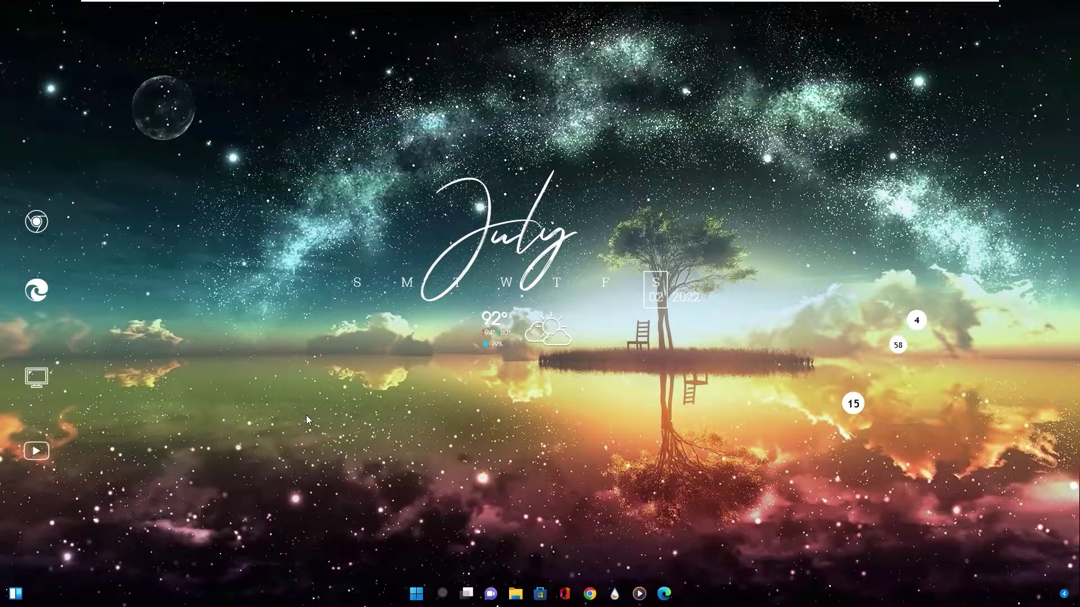
# Remove Microsoft Edge from the taskbar and close all Google Chrome windows
pyautogui.rightClick(664, 593)
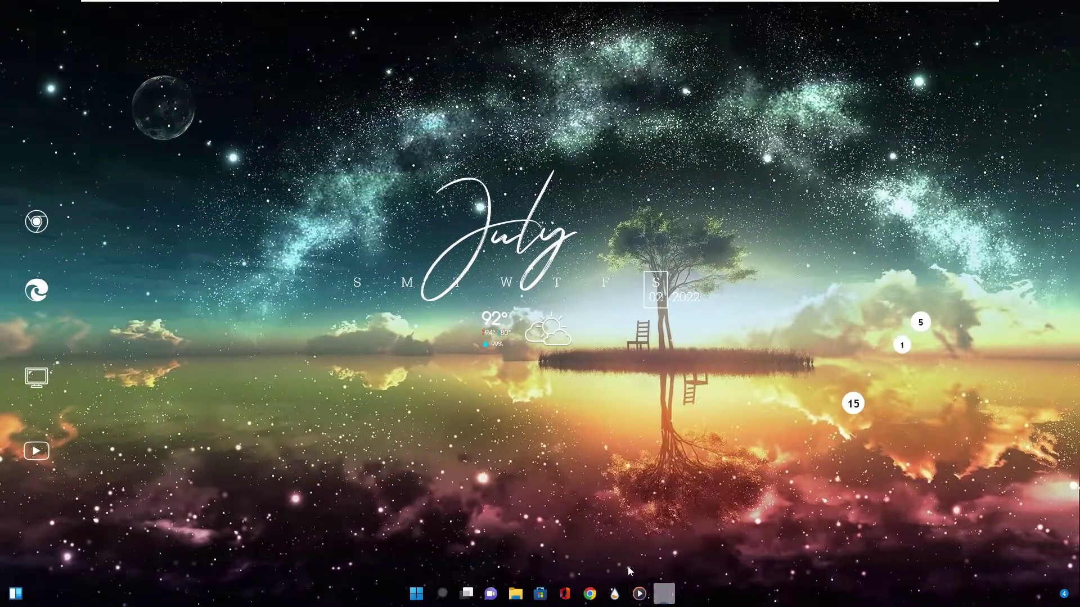
pyautogui.click(626, 563)
pyautogui.rightClick(651, 594)
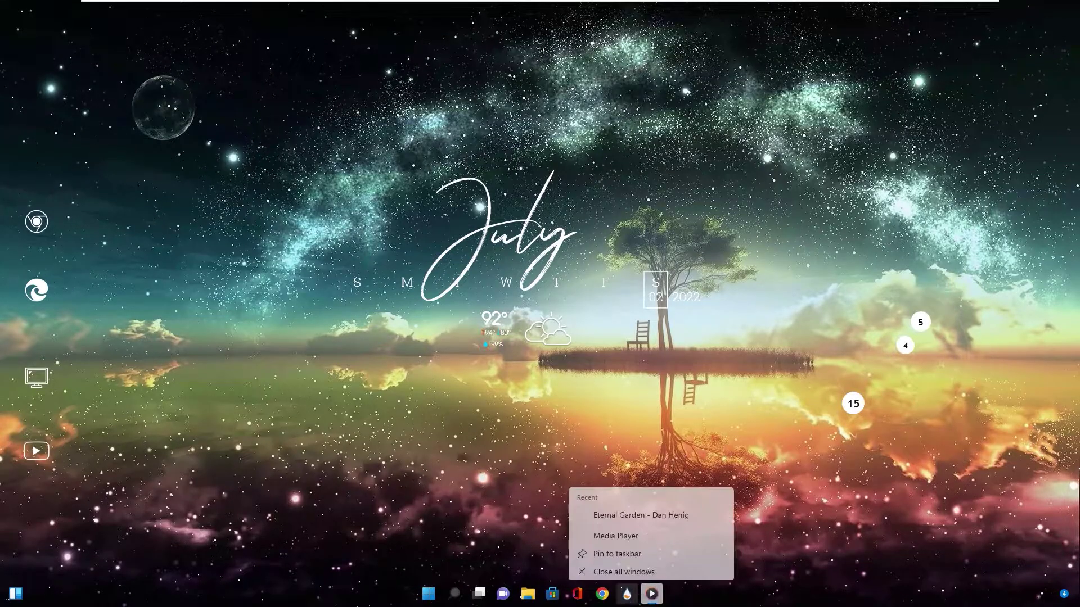
pyautogui.click(623, 563)
pyautogui.rightClick(601, 594)
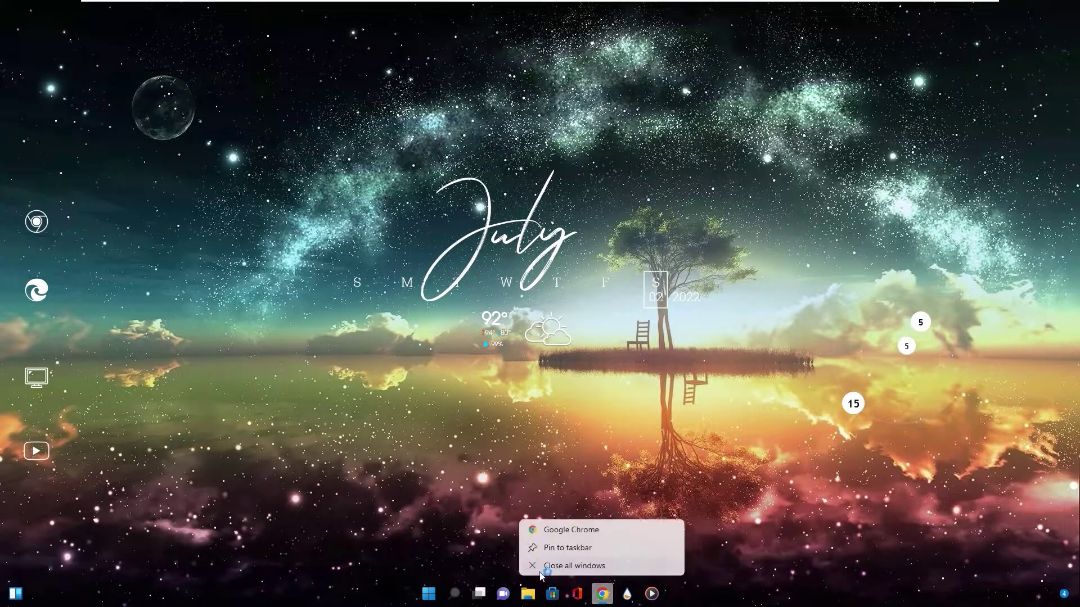
pyautogui.click(572, 564)
# Unpin Office, Microsoft Store and File Explorer from the taskbar
pyautogui.rightClick(585, 593)
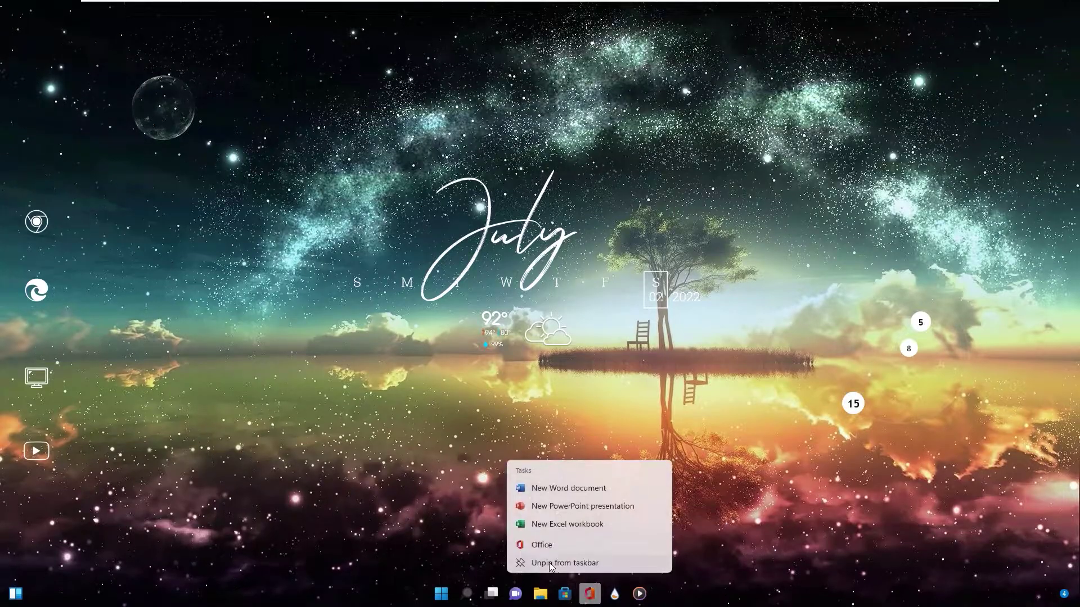
pyautogui.click(554, 564)
pyautogui.rightClick(569, 593)
pyautogui.click(535, 563)
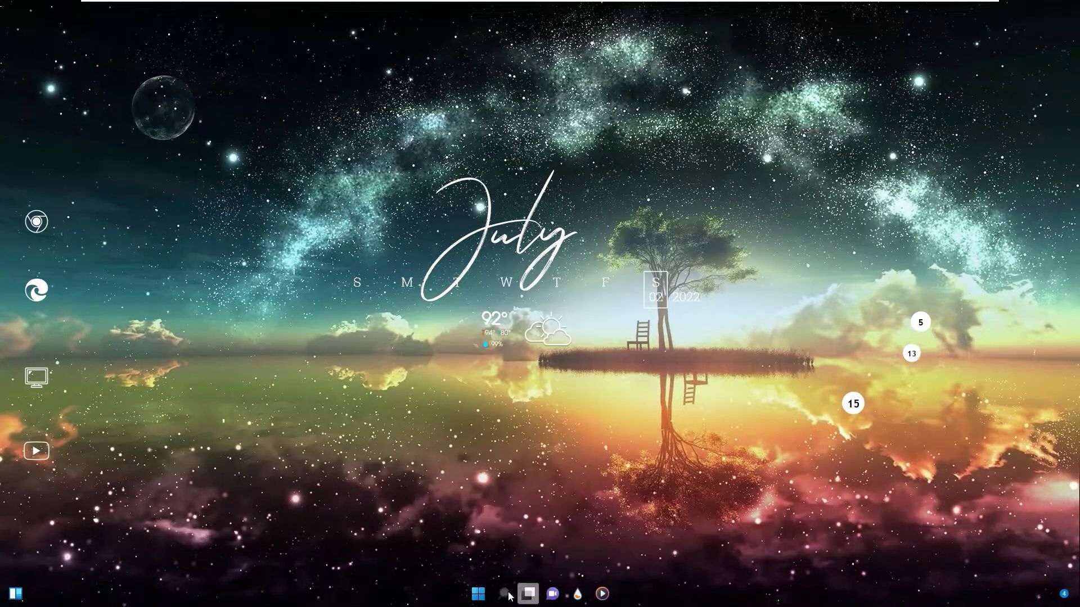
# In the Windows taskbar personalization settings, turn off the Search, Task view, Widgets and Chat items
pyautogui.click(478, 594)
pyautogui.click(513, 308)
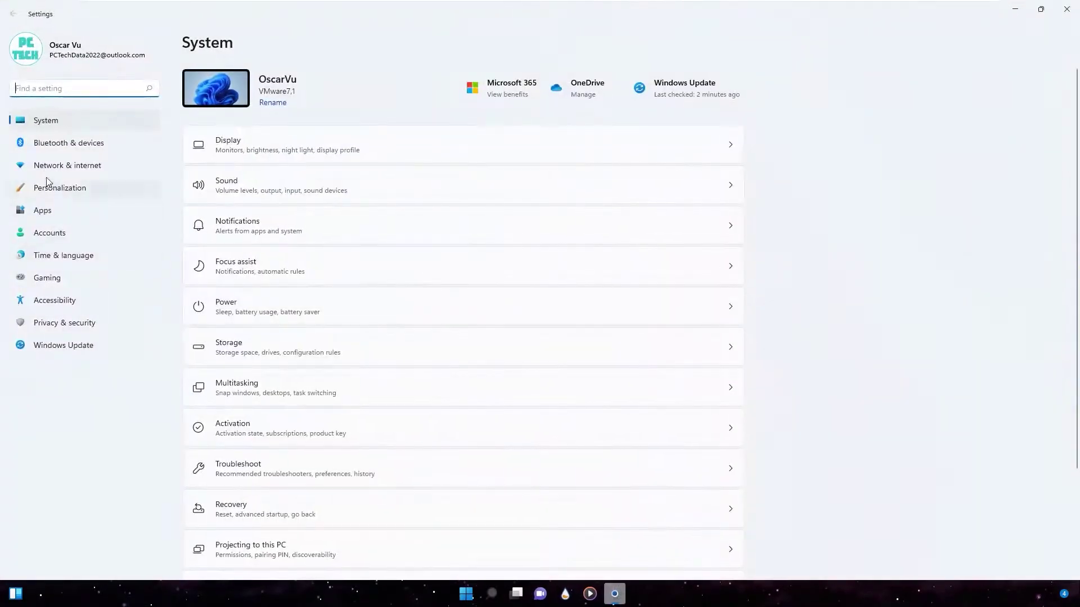
pyautogui.click(55, 190)
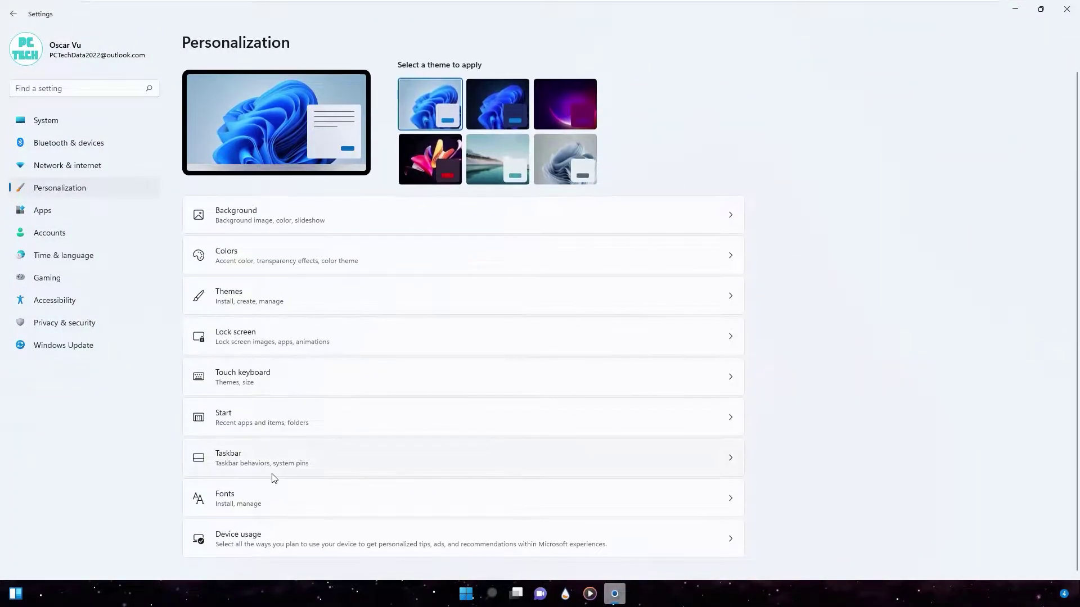
pyautogui.click(243, 460)
pyautogui.click(706, 118)
pyautogui.click(707, 151)
pyautogui.click(707, 184)
pyautogui.click(707, 218)
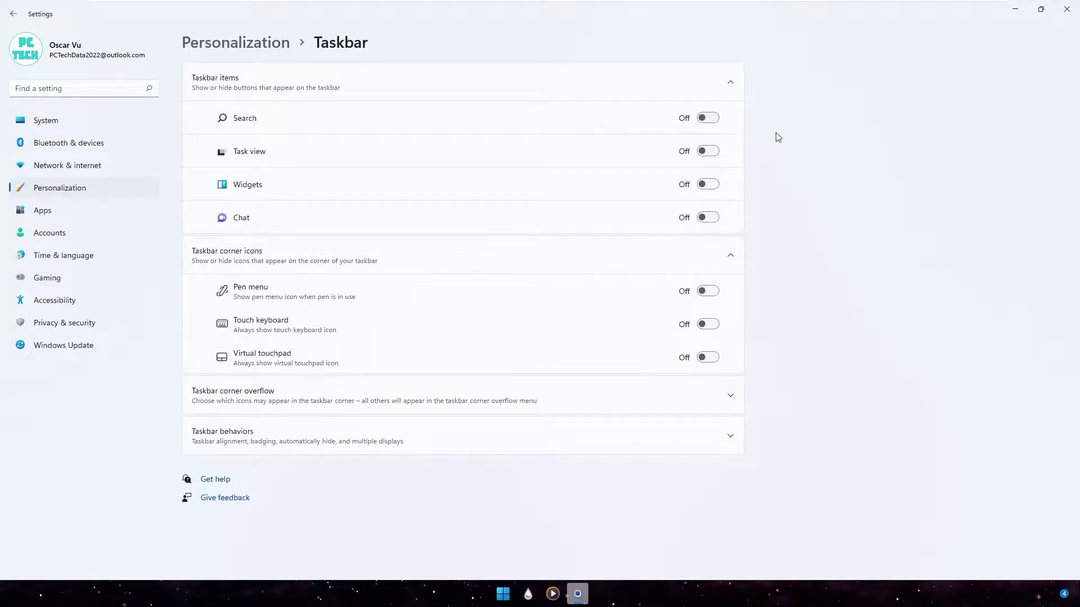
# Close the Windows Settings window and the Manage Rainmeter window
pyautogui.click(1067, 9)
pyautogui.click(539, 594)
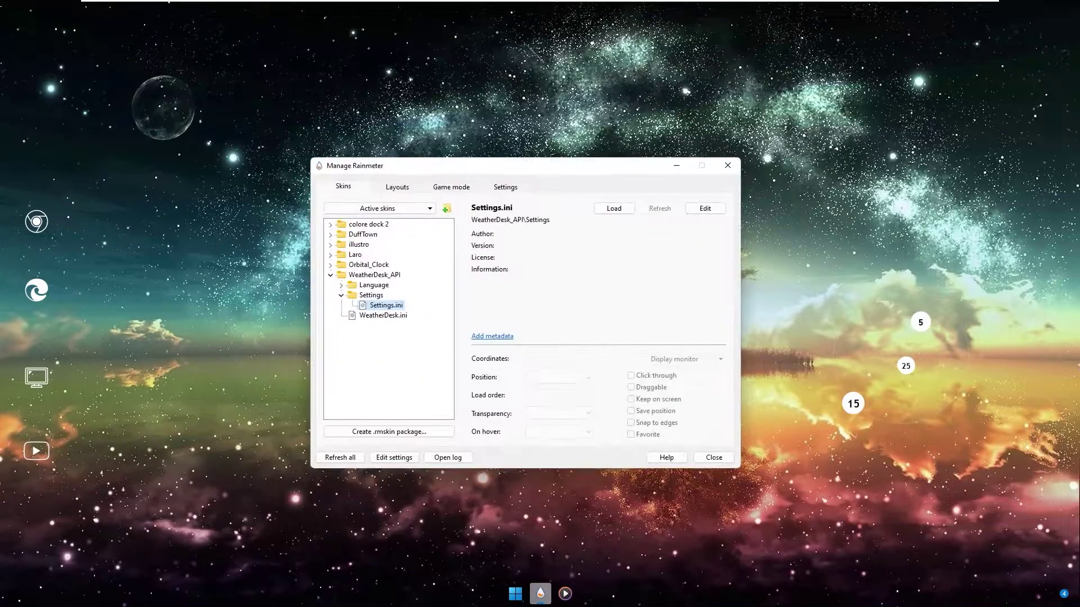
pyautogui.click(728, 163)
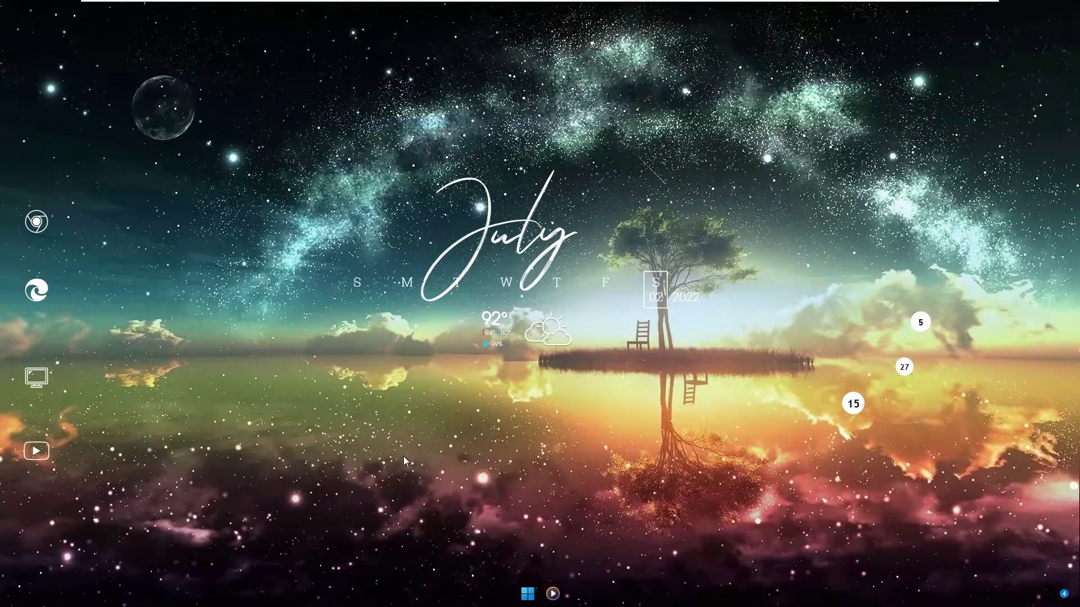